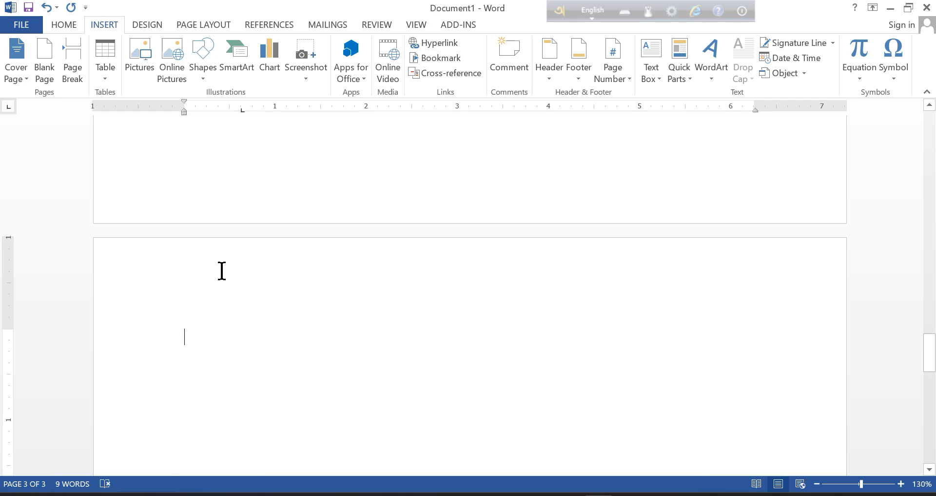
Add the header text "SMTTC" from the third page and return to the document body.
ctrl+scroll(334, 425, up, 1)
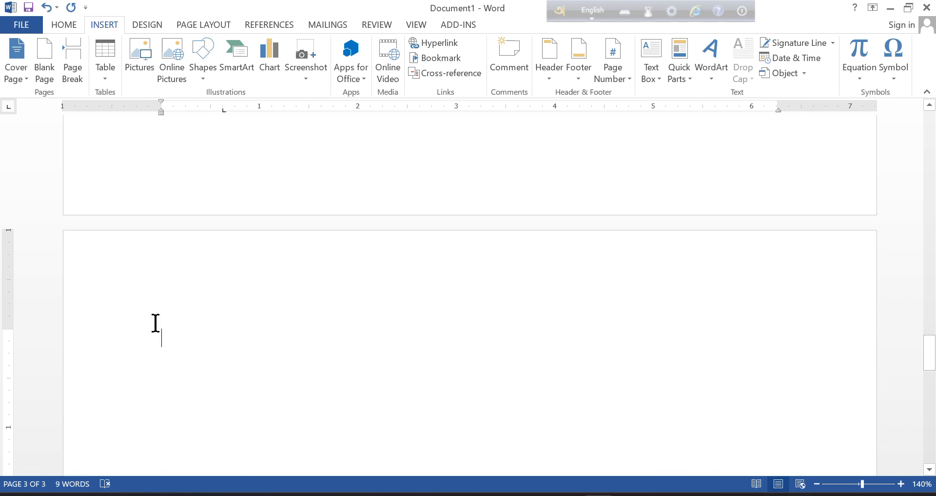
double_click(228, 273)
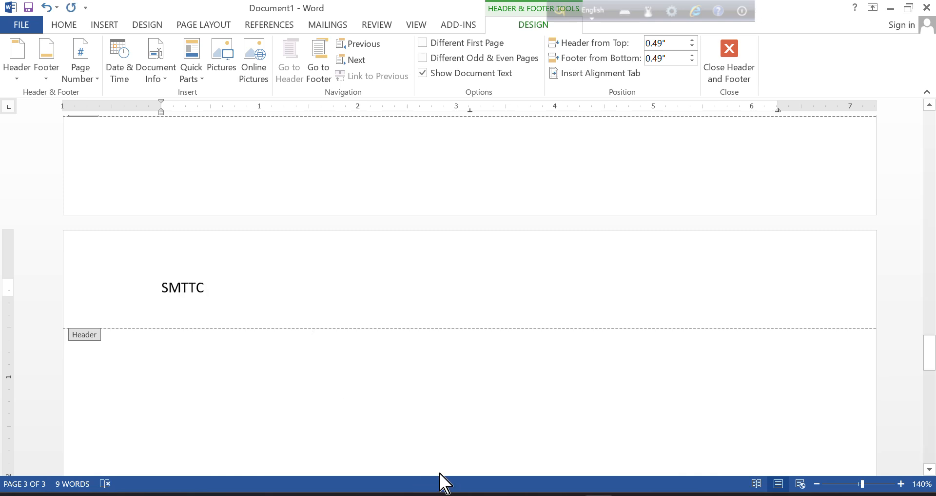
double_click(437, 407)
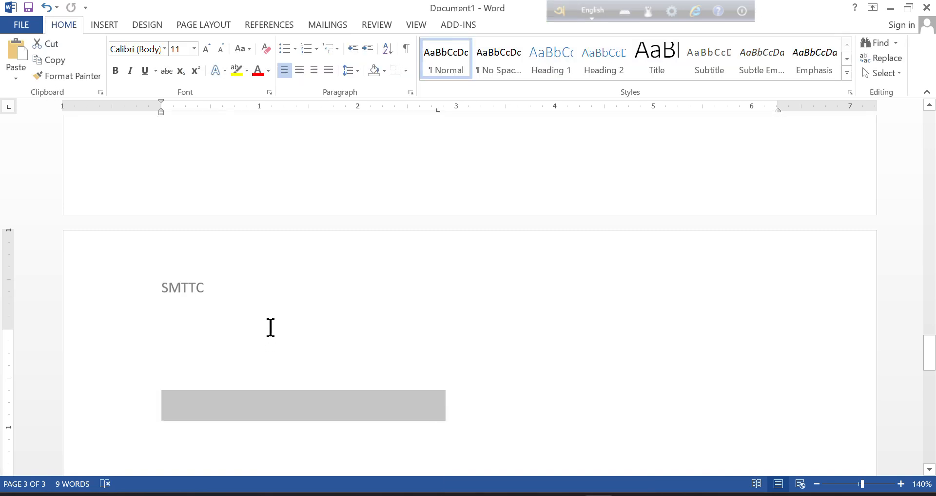
Review all pages of the document to check the header text at the top of each one.
scroll(282, 314, up, 1)
scroll(291, 312, down, 5)
scroll(288, 310, up, 15)
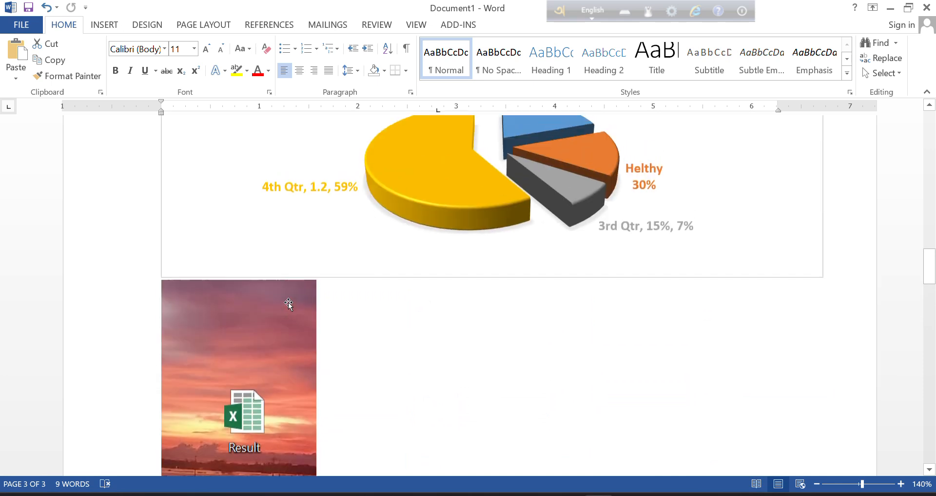
scroll(273, 312, down, 6)
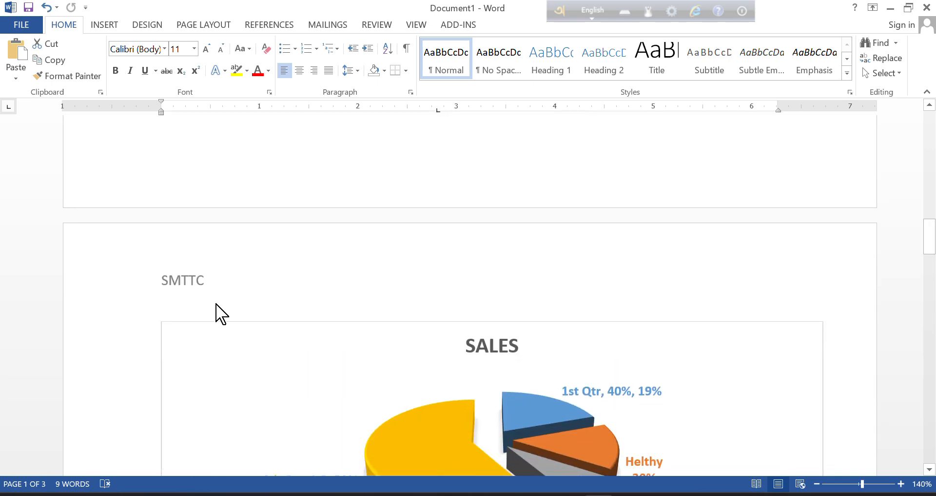
scroll(217, 305, up, 11)
scroll(219, 304, up, 10)
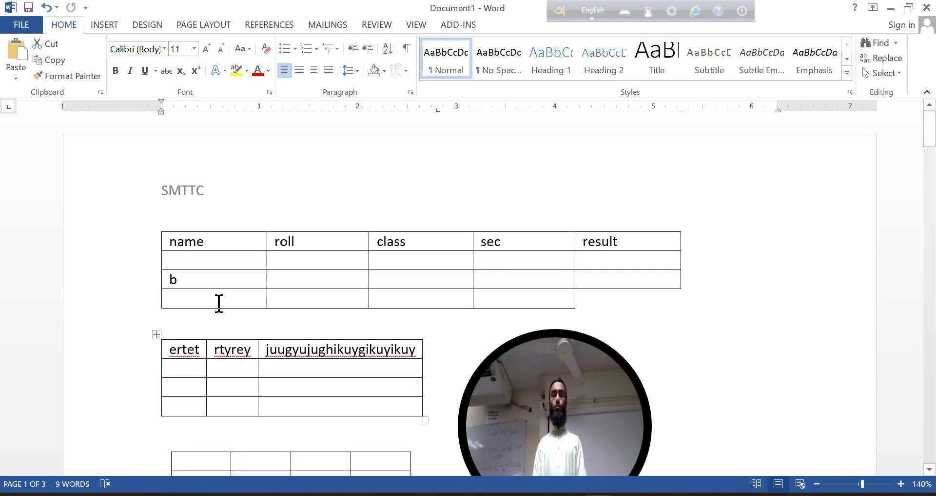
scroll(220, 259, down, 20)
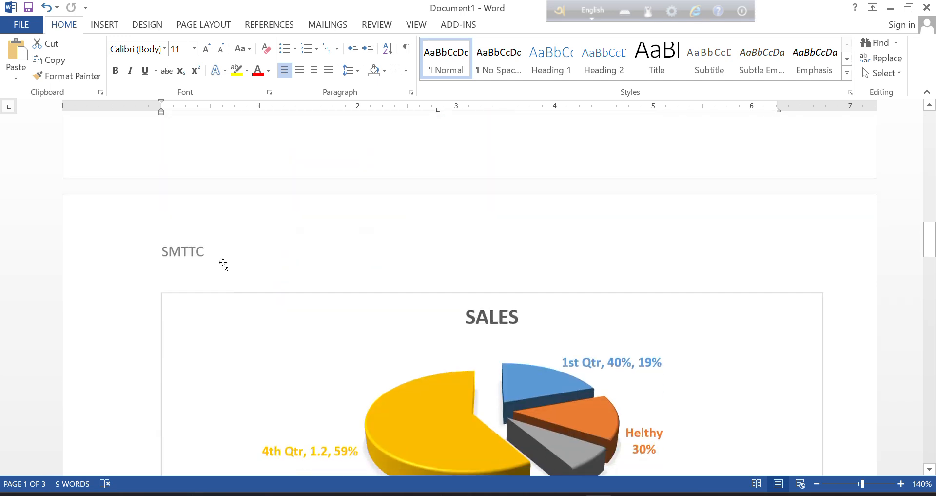
scroll(223, 264, down, 18)
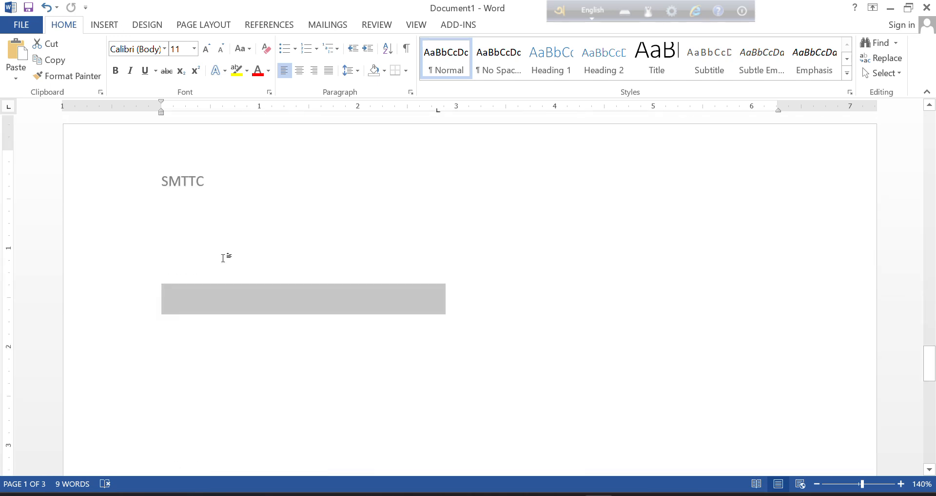
scroll(222, 258, down, 10)
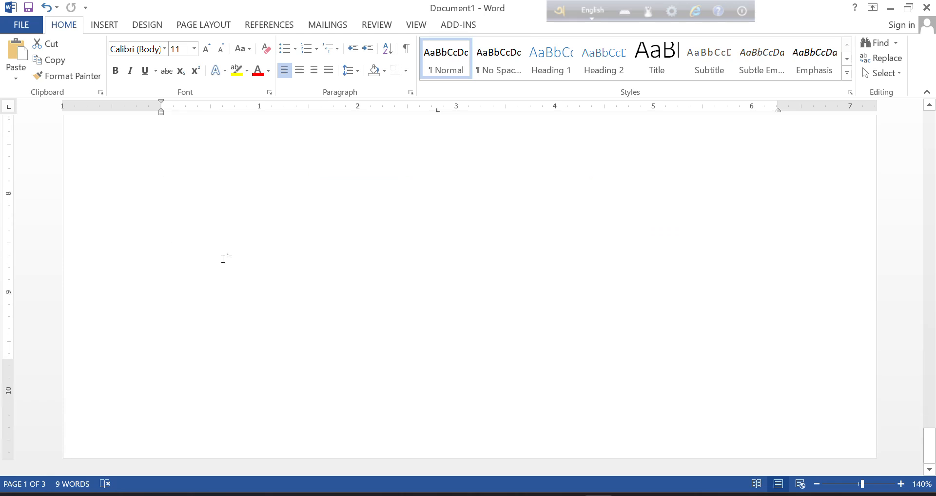
double_click(786, 429)
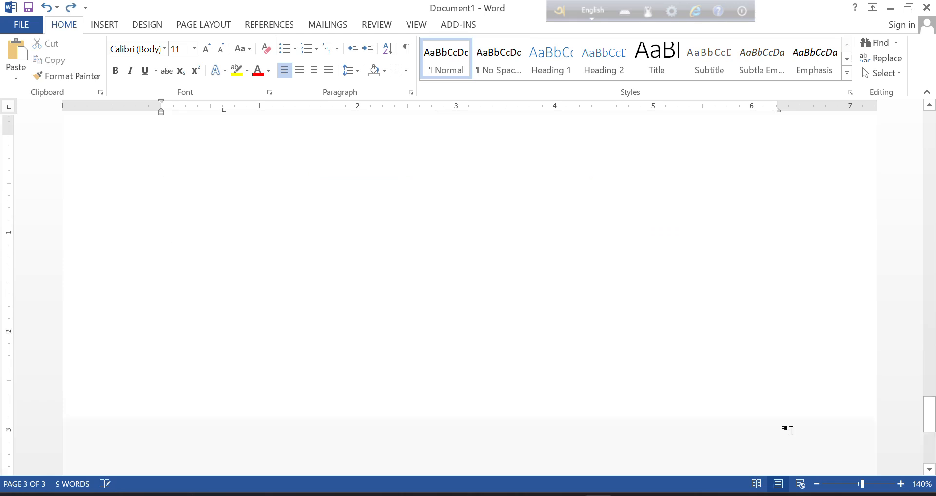
scroll(780, 439, up, 7)
scroll(739, 423, down, 6)
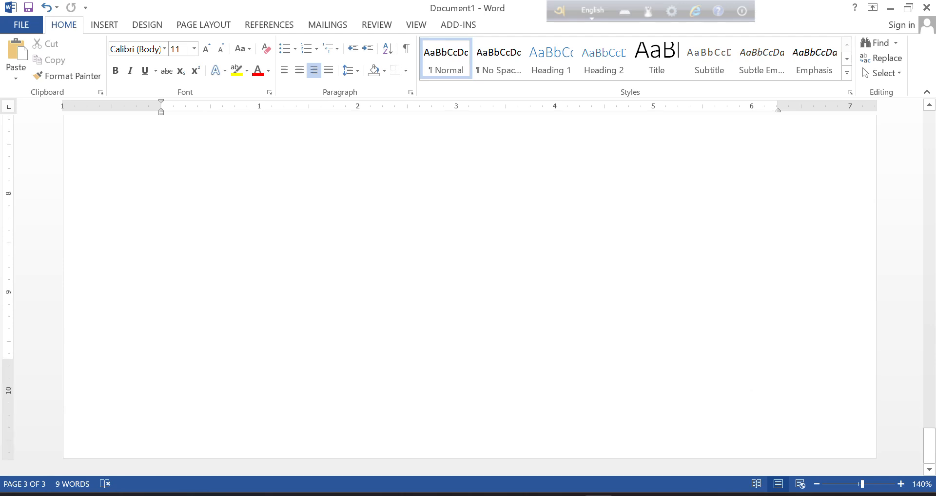
scroll(777, 439, up, 5)
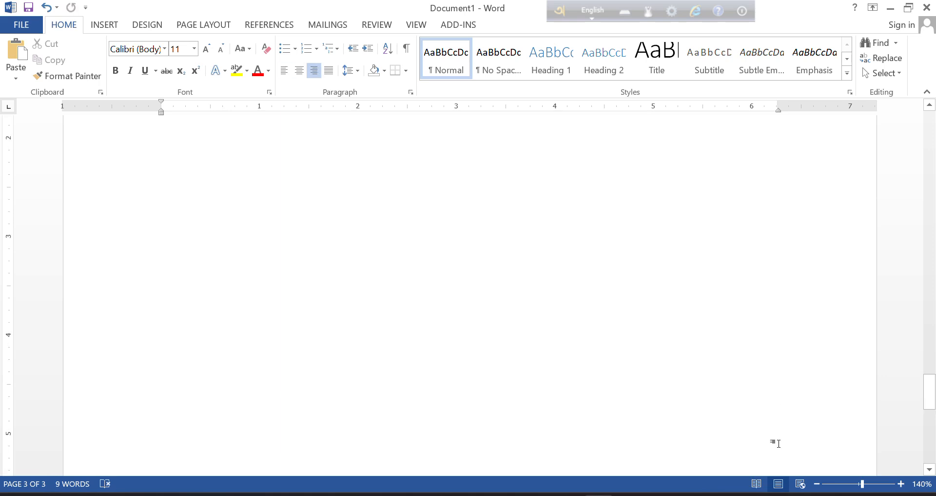
scroll(777, 441, up, 3)
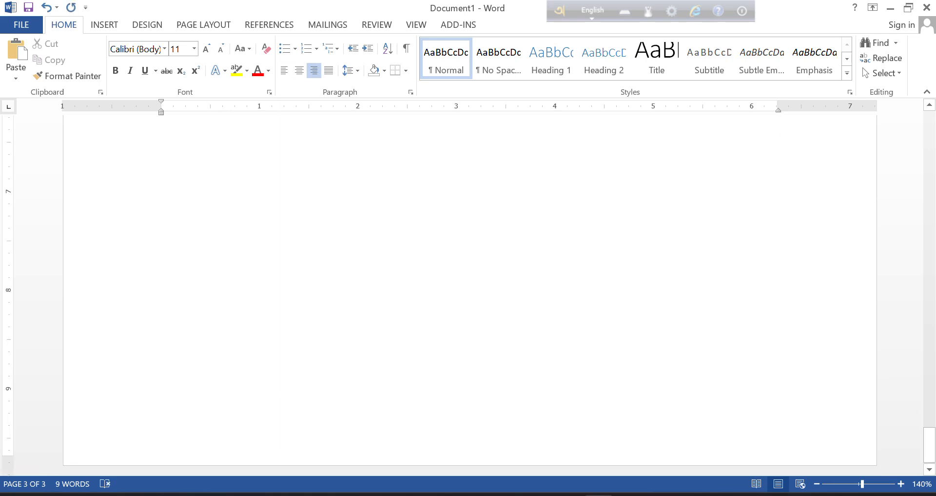
scroll(770, 436, up, 10)
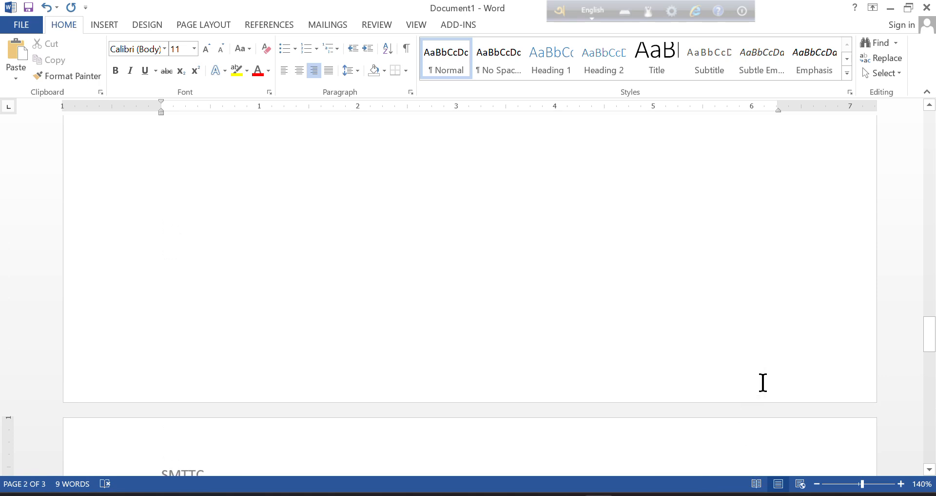
double_click(795, 379)
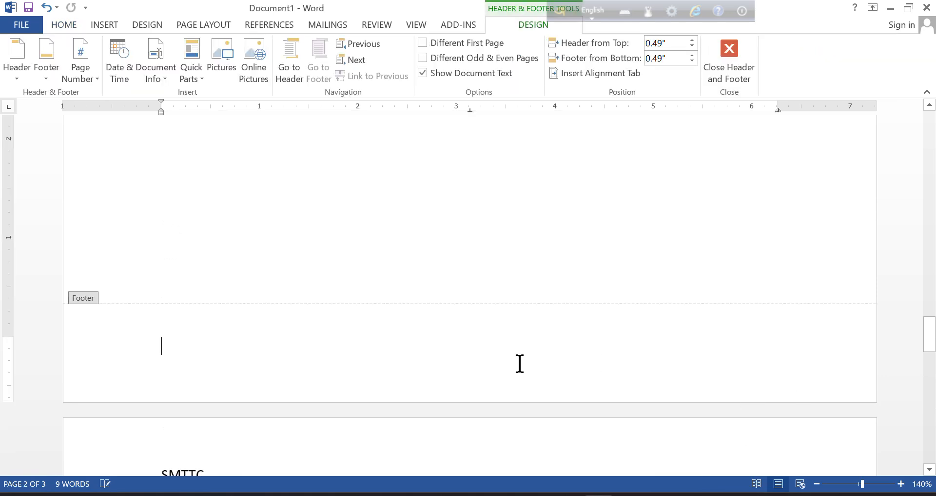
double_click(210, 359)
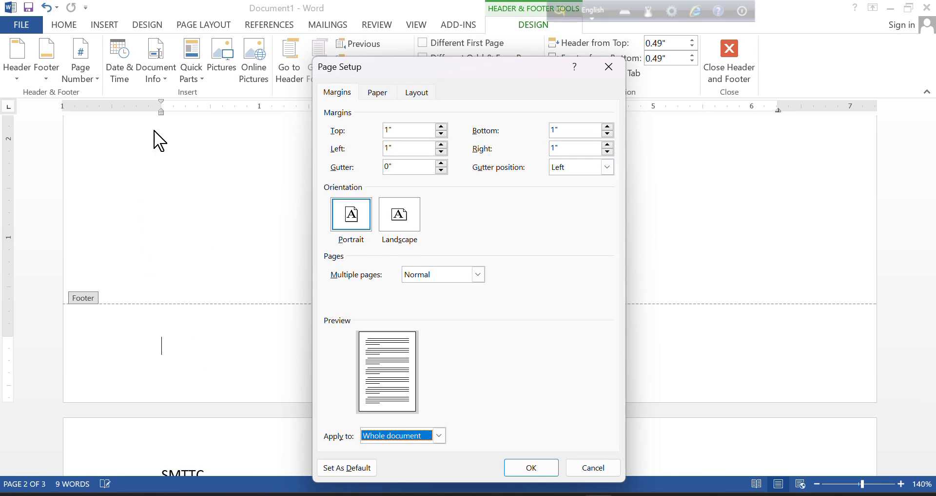
click(608, 67)
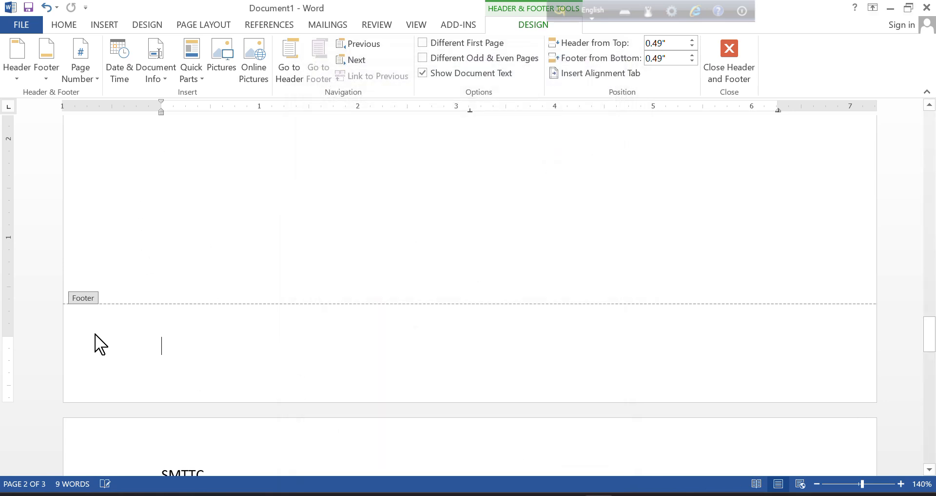
click(68, 25)
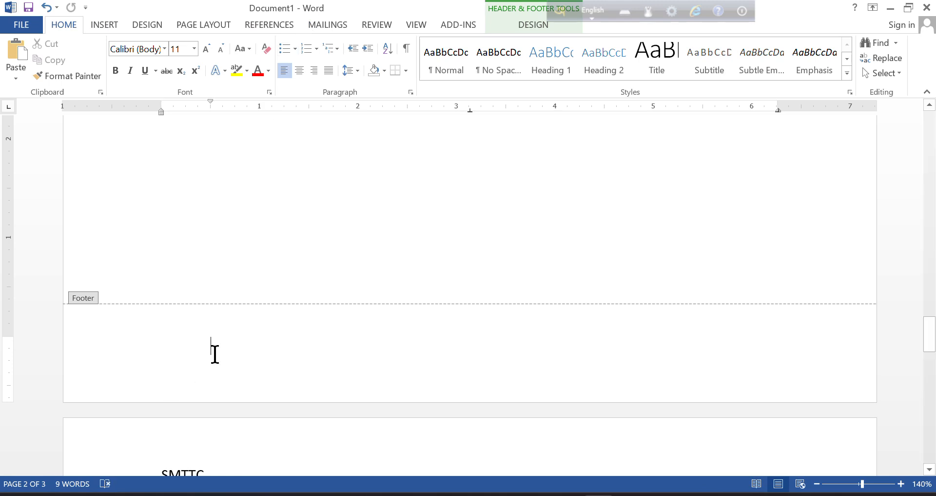
double_click(223, 275)
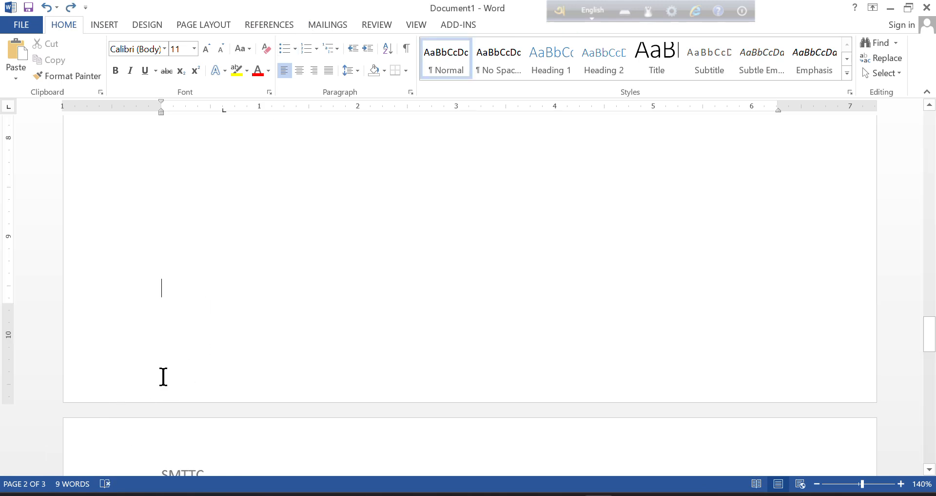
Open the second page's footer, insert Plain Number 3 page numbers at the bottom of the page, and return to the body.
double_click(163, 376)
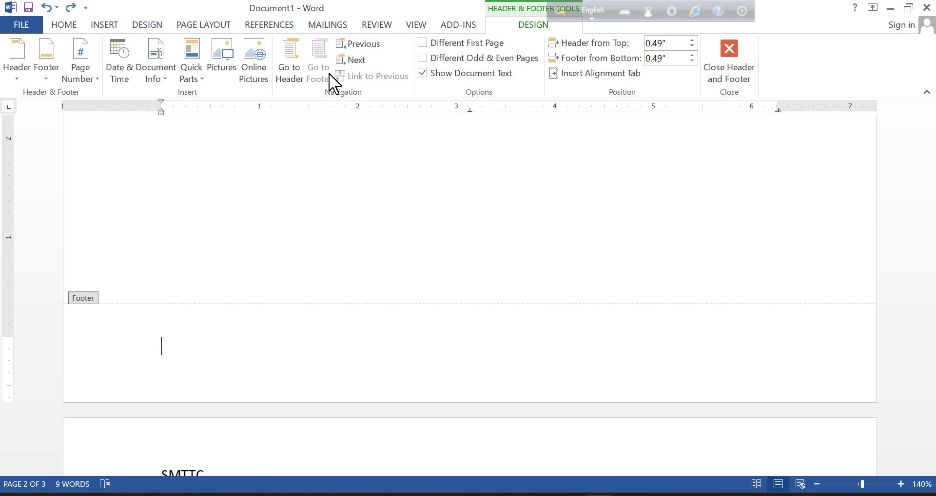
click(92, 79)
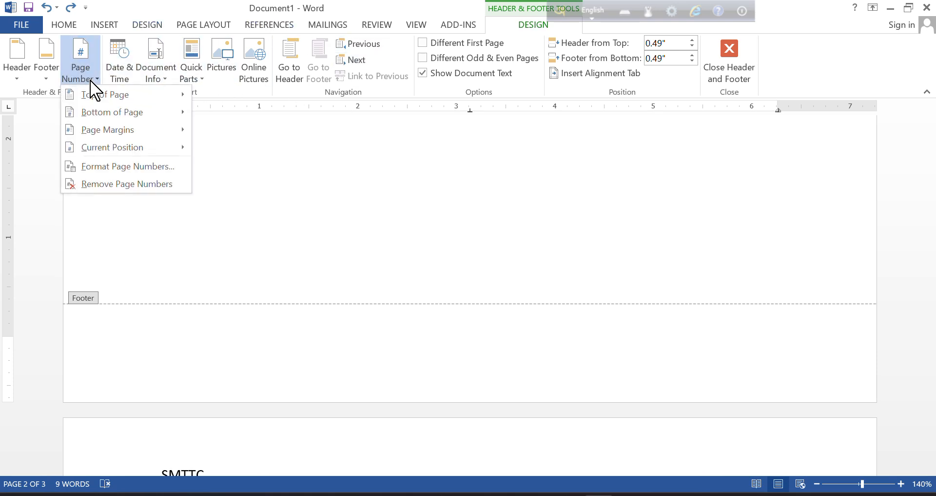
mouse_move(117, 117)
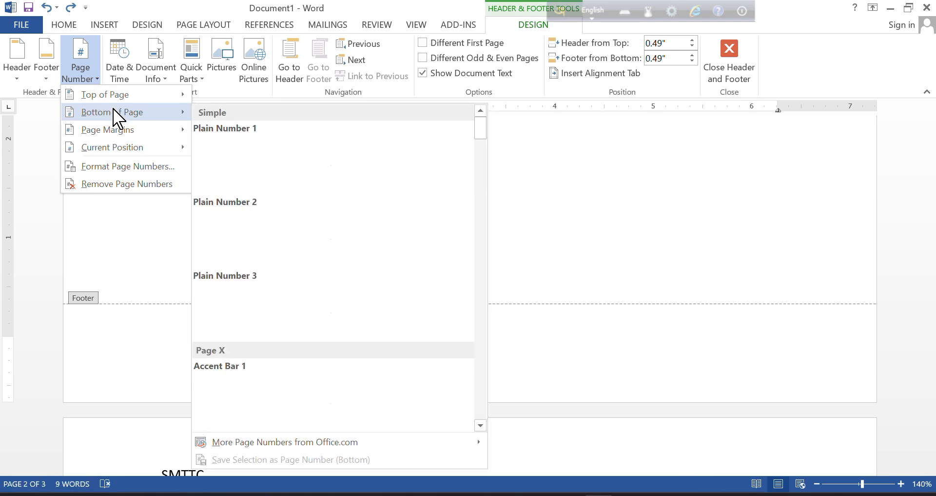
mouse_move(128, 134)
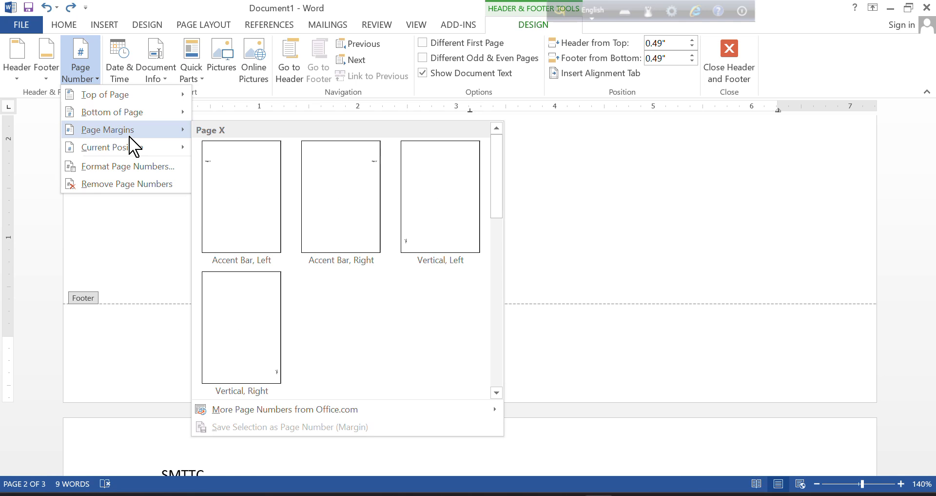
mouse_move(134, 149)
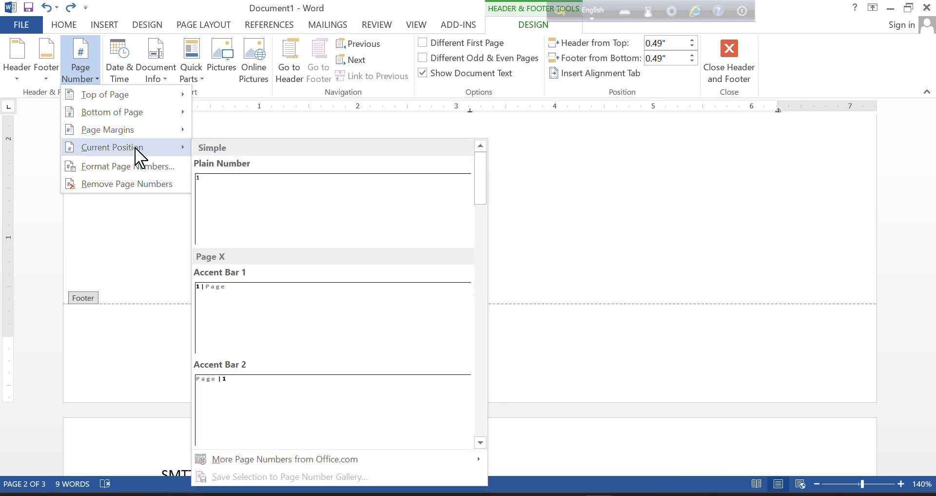
mouse_move(142, 94)
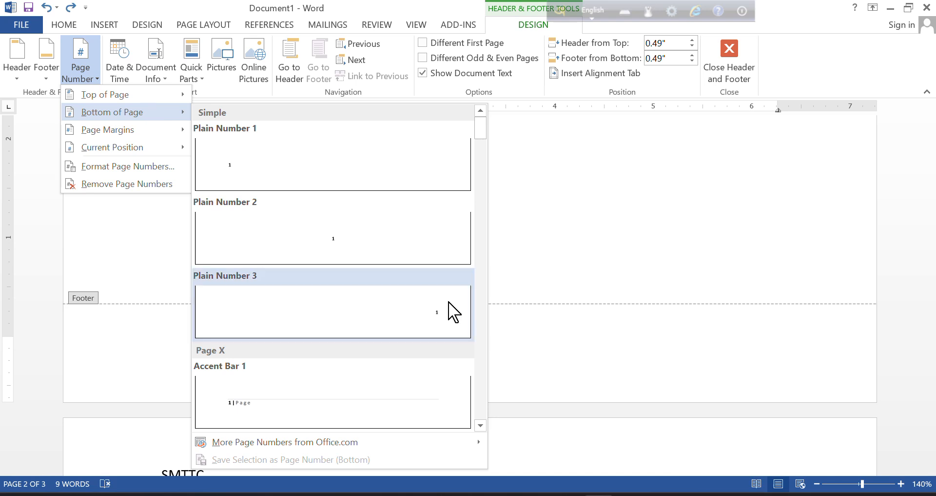
click(453, 315)
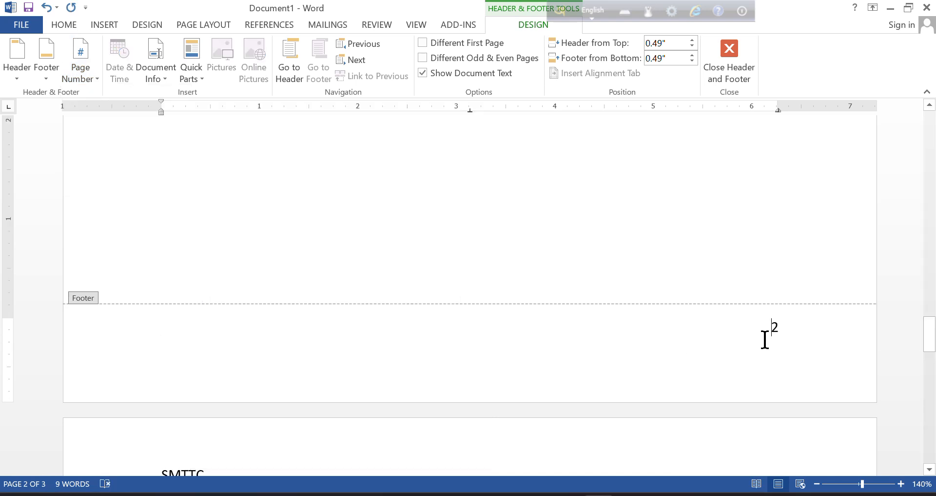
double_click(702, 255)
Review the pages to check the page numbers in the footers.
scroll(647, 402, up, 8)
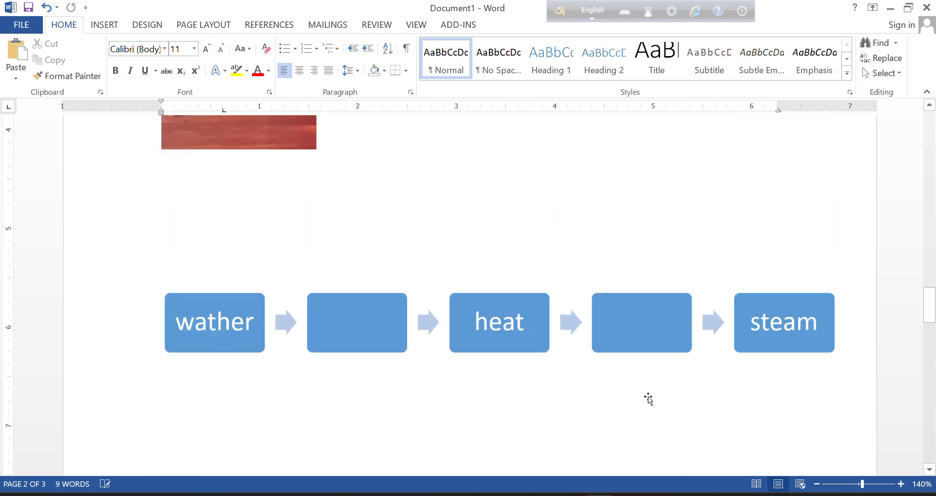
scroll(648, 399, up, 15)
scroll(651, 395, down, 5)
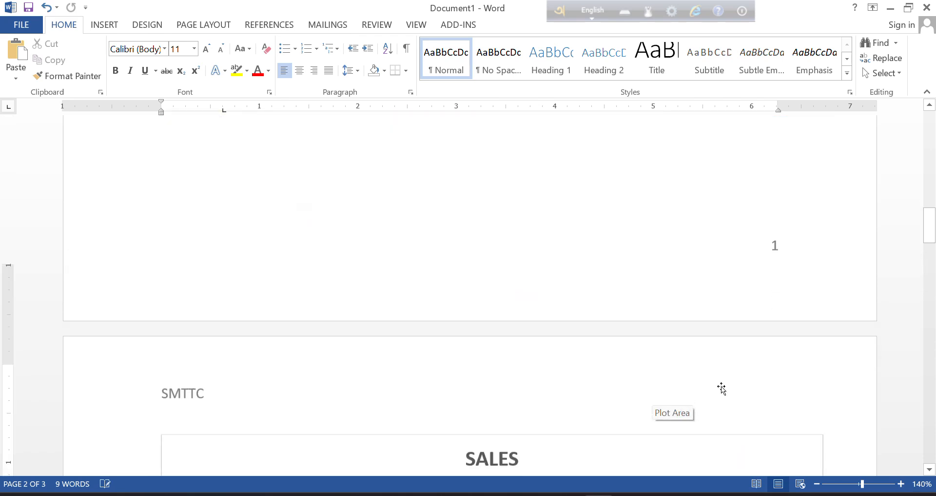
scroll(722, 388, down, 13)
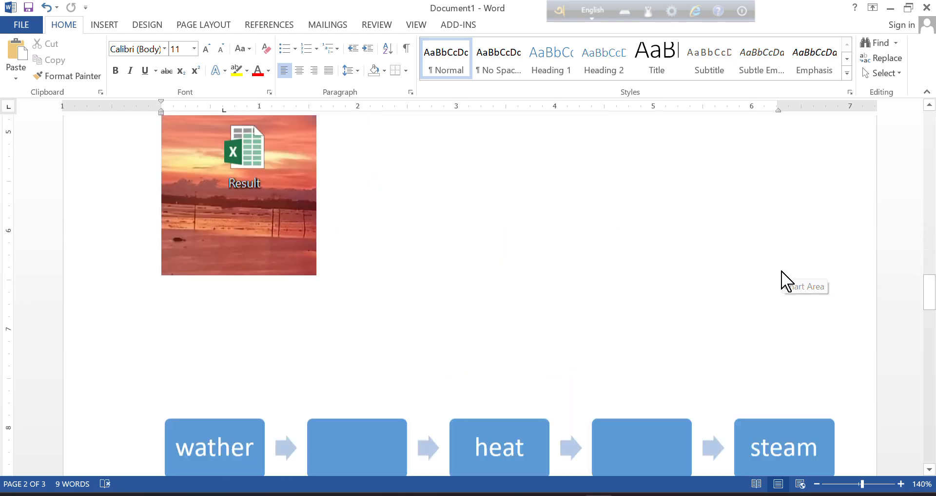
scroll(782, 282, down, 15)
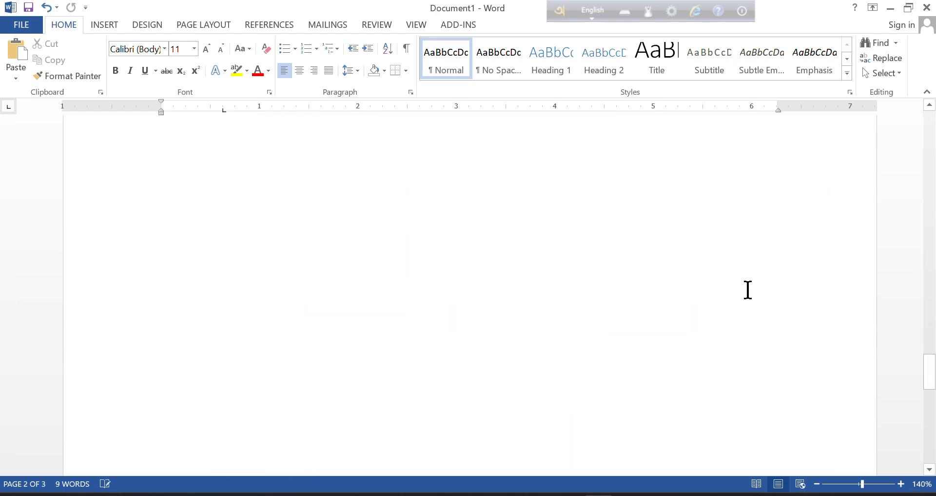
scroll(748, 290, down, 10)
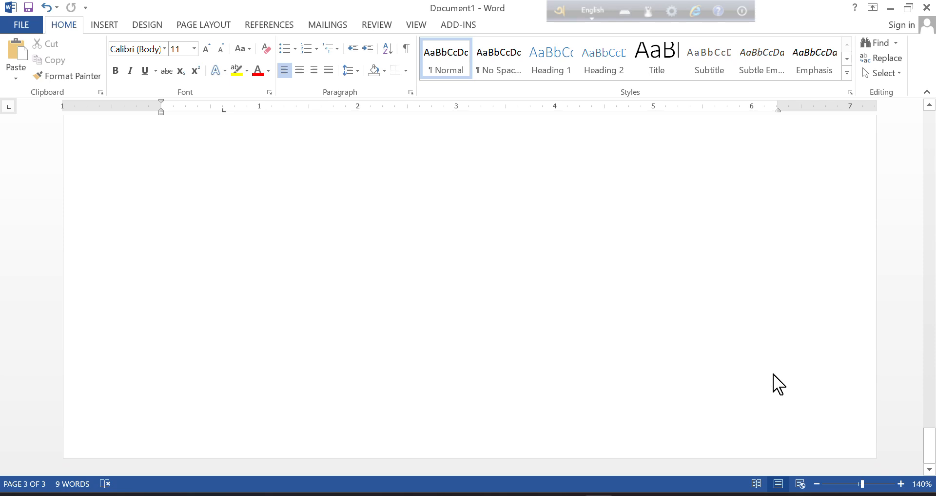
scroll(755, 362, up, 11)
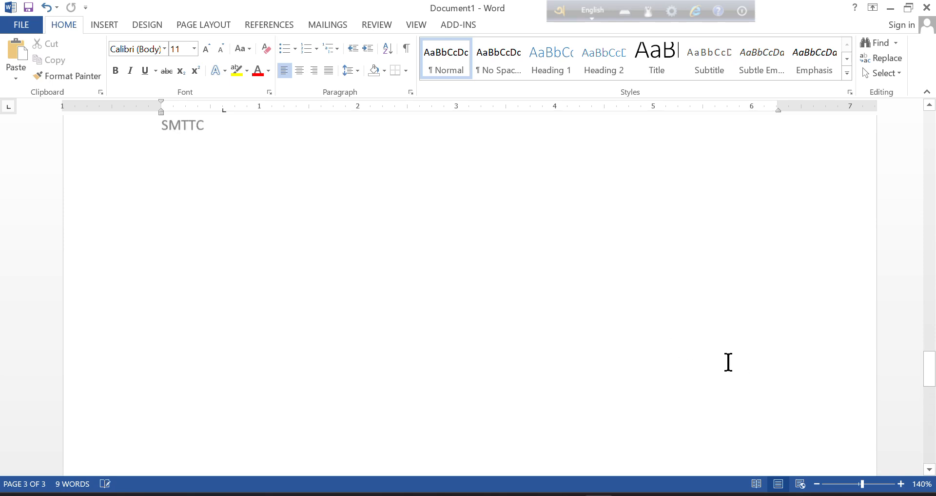
scroll(727, 358, down, 10)
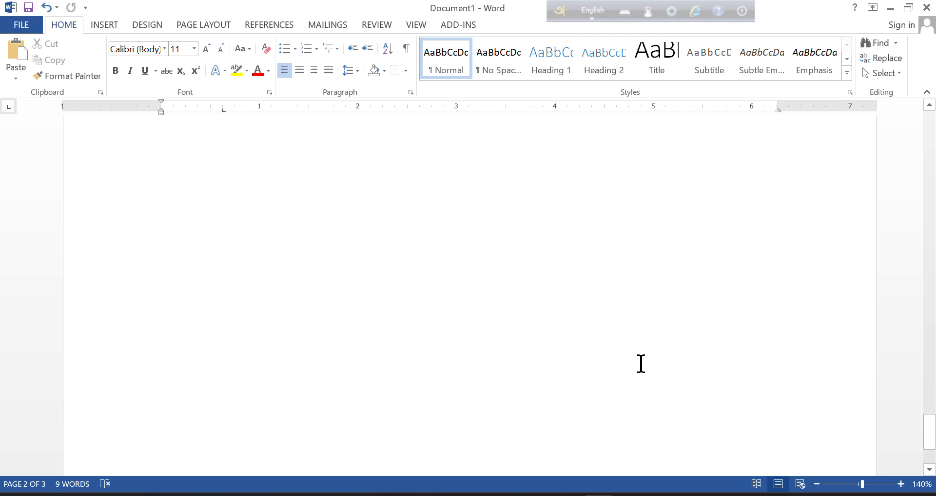
Save the document to the Desktop as a Word Document named test1.
click(29, 7)
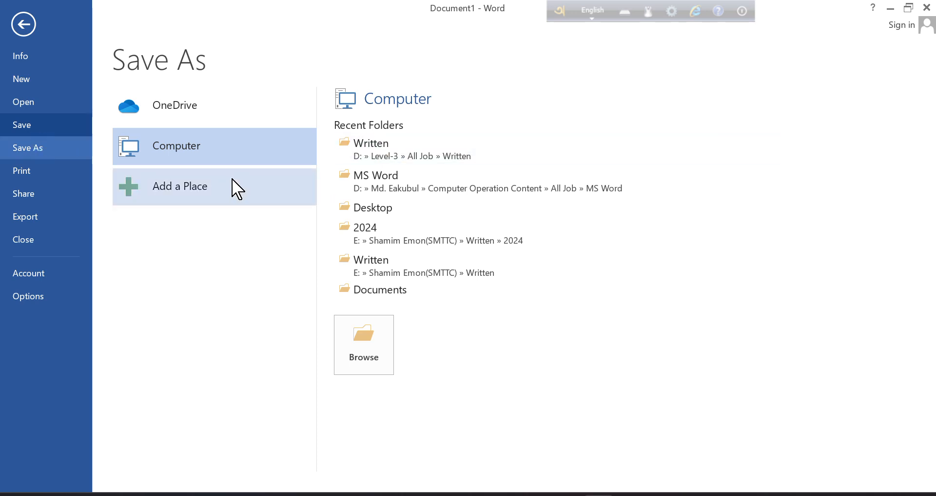
click(366, 346)
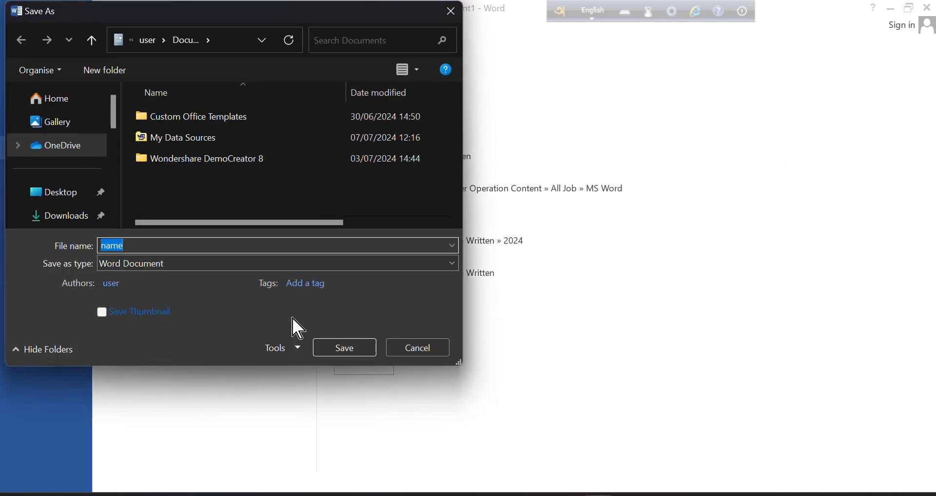
click(54, 201)
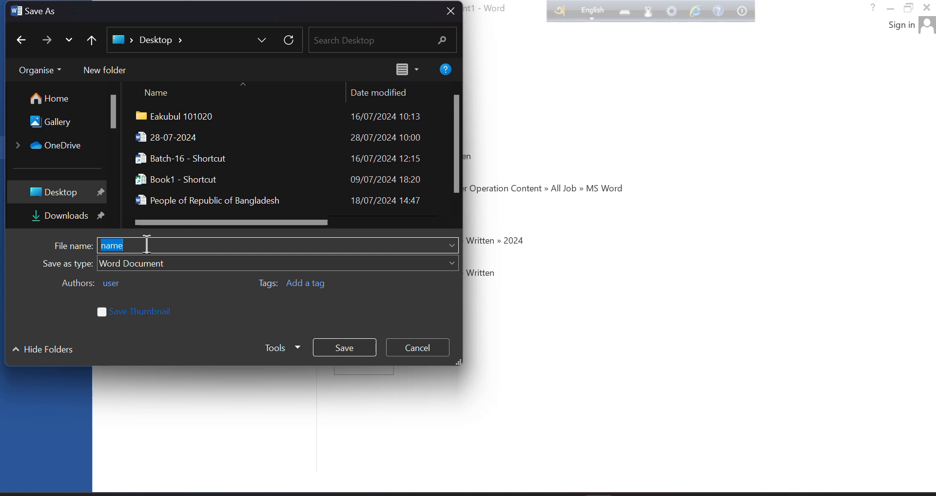
text(test1)
click(358, 356)
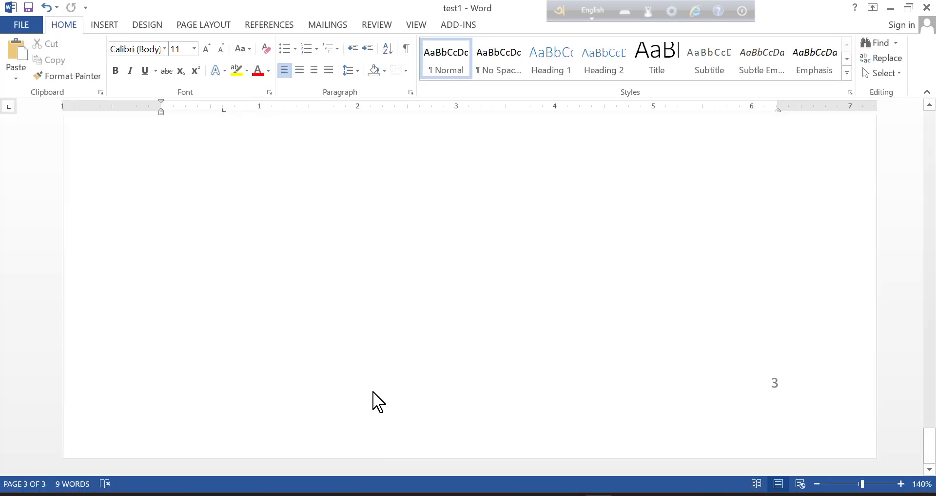
double_click(215, 425)
scroll(222, 420, down, 6)
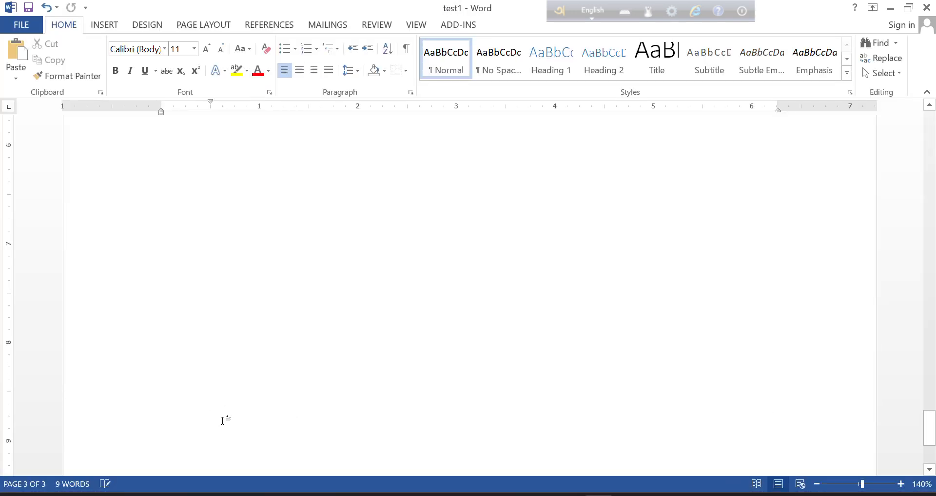
double_click(209, 436)
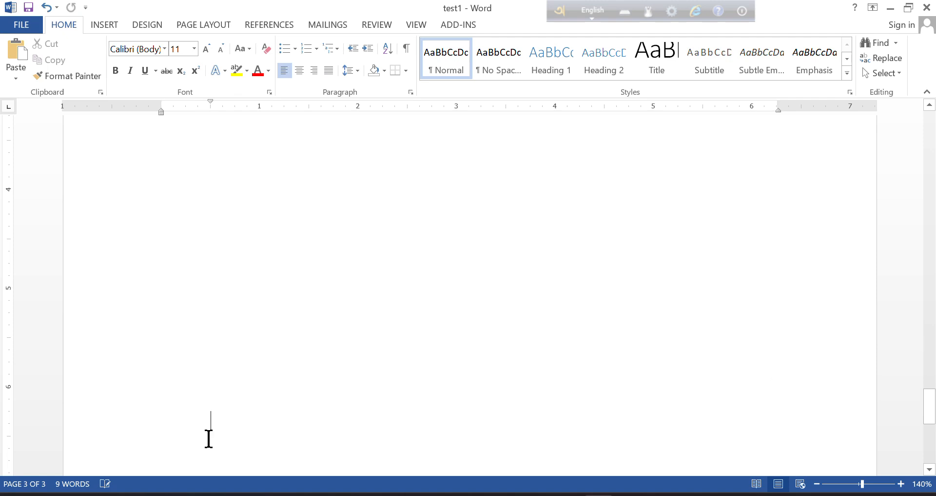
scroll(210, 438, down, 6)
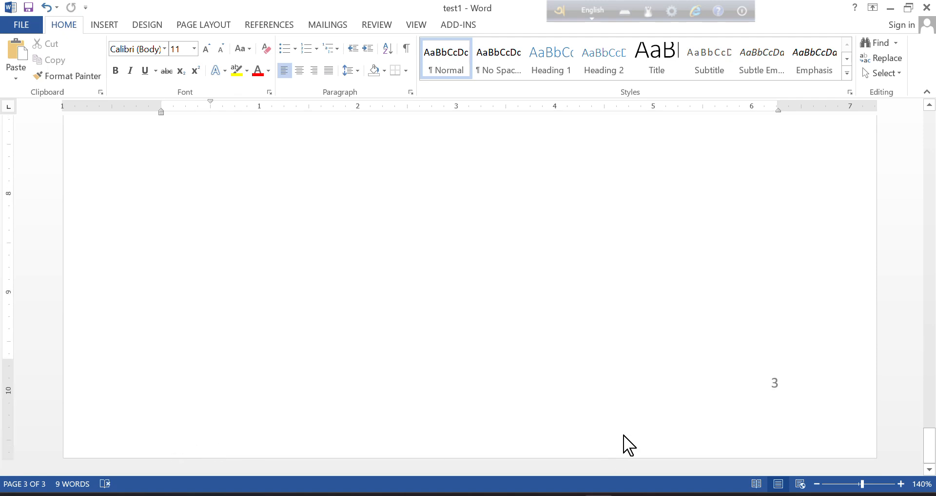
double_click(368, 395)
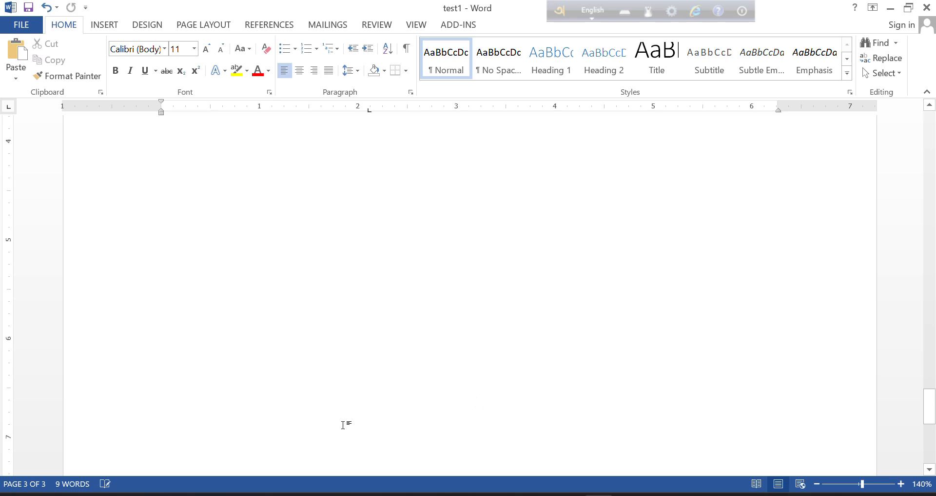
scroll(344, 428, down, 5)
double_click(254, 406)
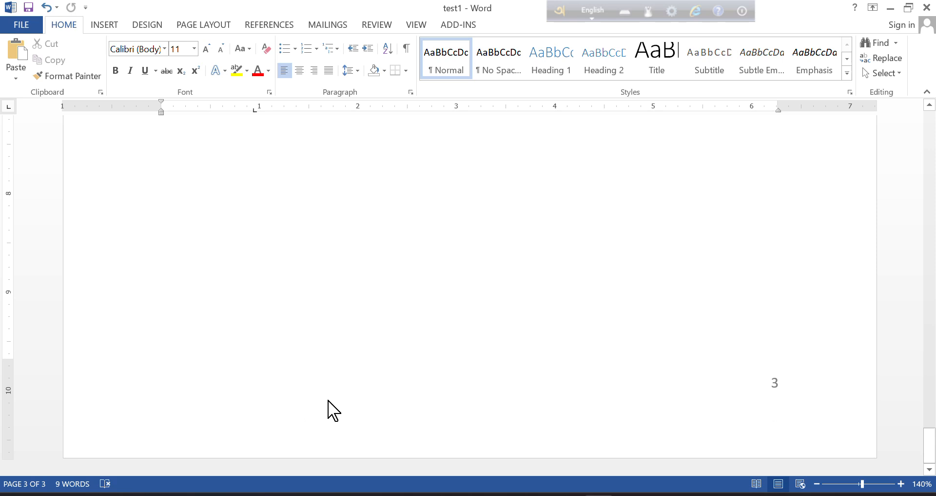
double_click(293, 441)
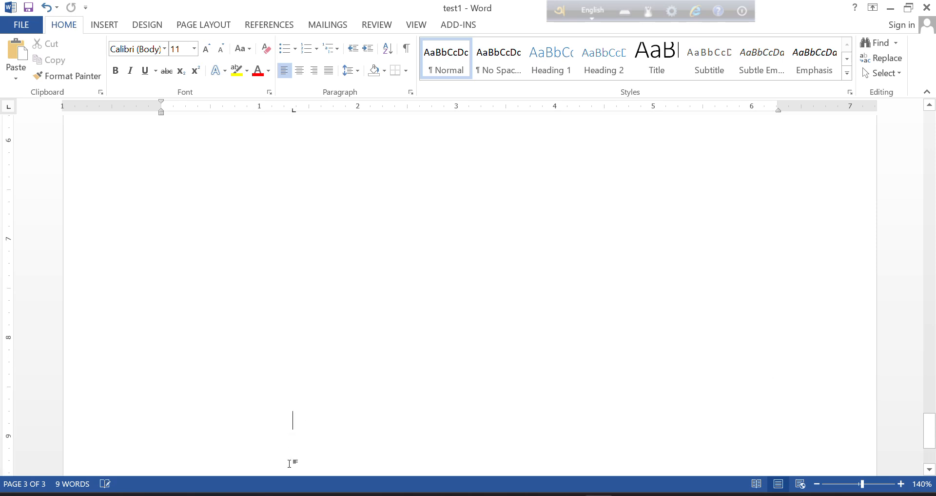
scroll(290, 465, up, 15)
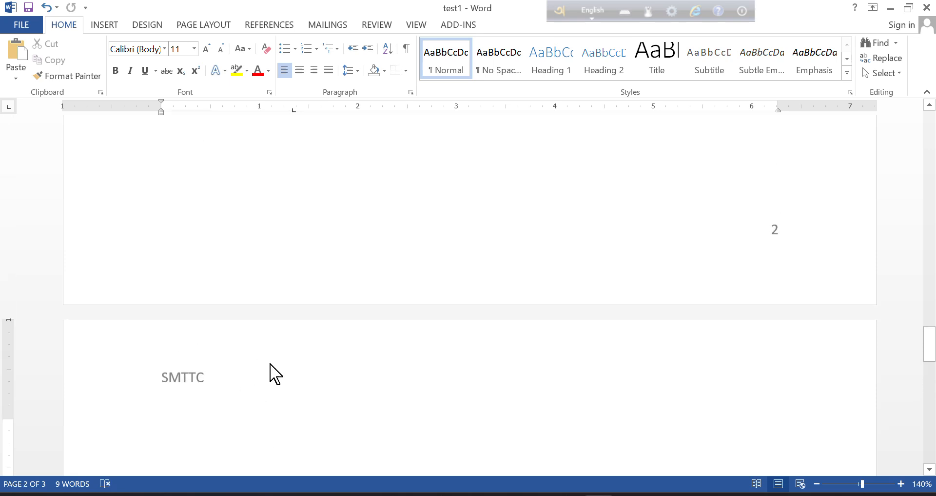
key(ctrl+z)
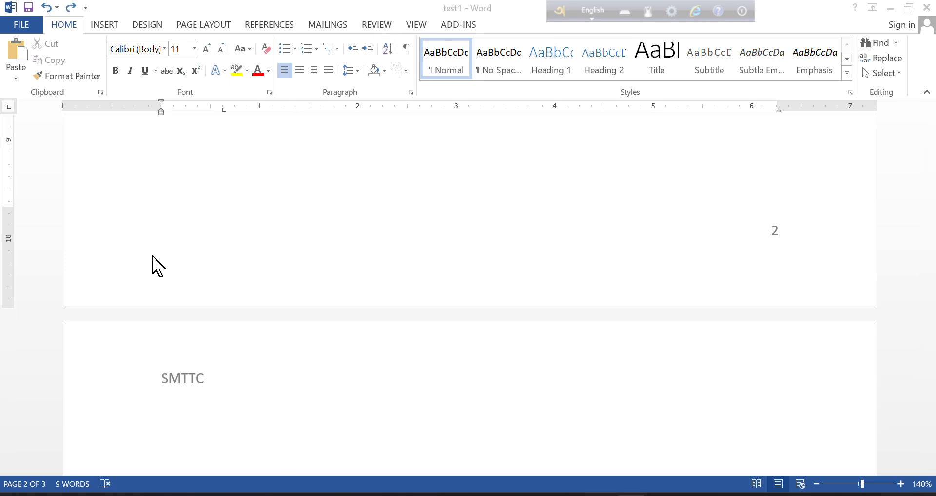
Open the second page's footer and insert the document's File Path field on the line below the page number.
double_click(167, 249)
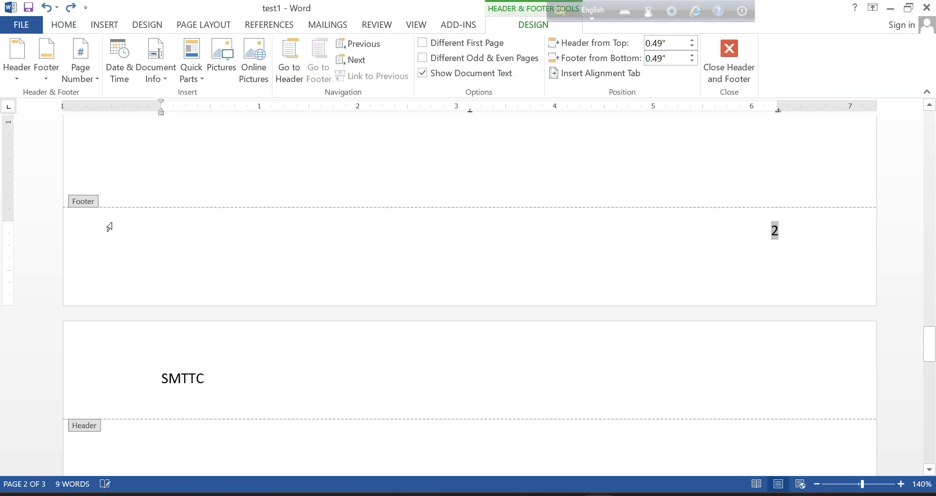
drag(157, 243, 200, 239)
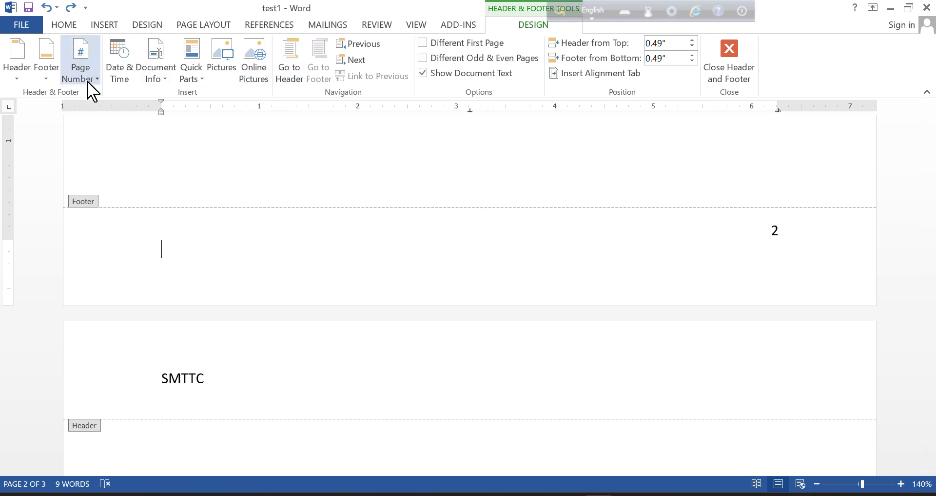
click(54, 81)
click(54, 80)
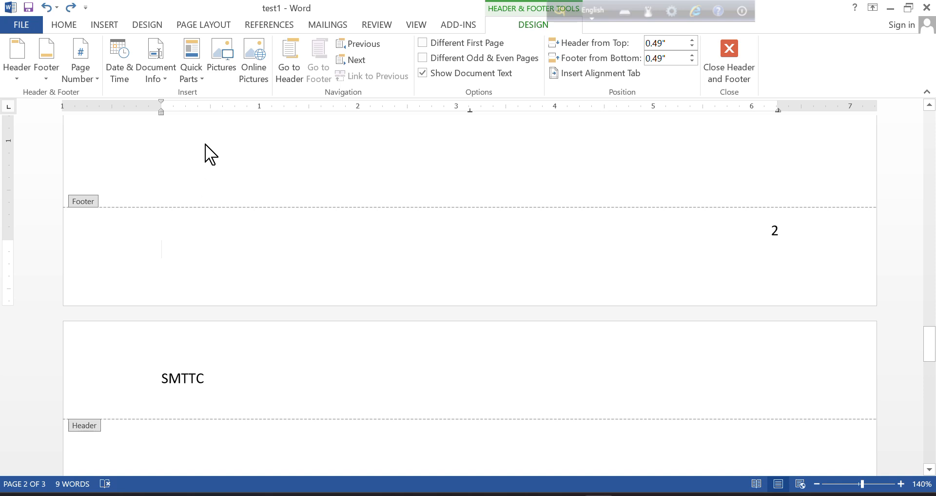
click(166, 82)
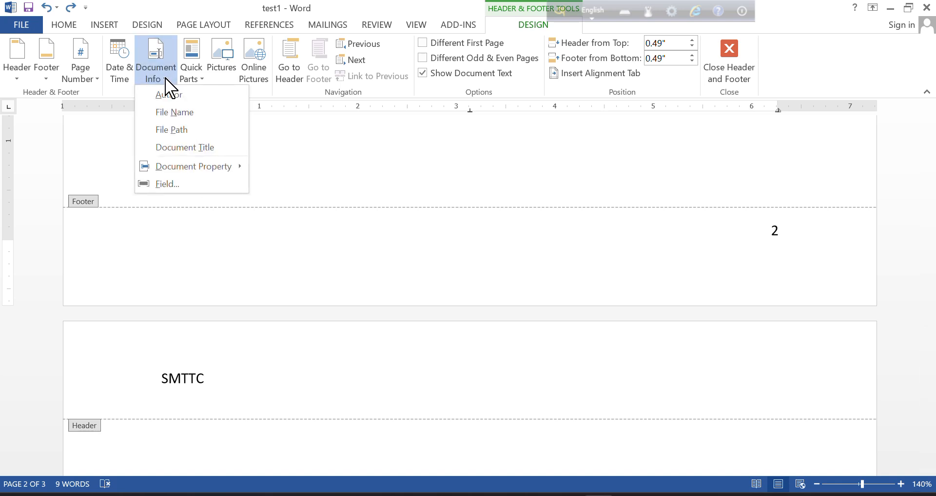
click(185, 131)
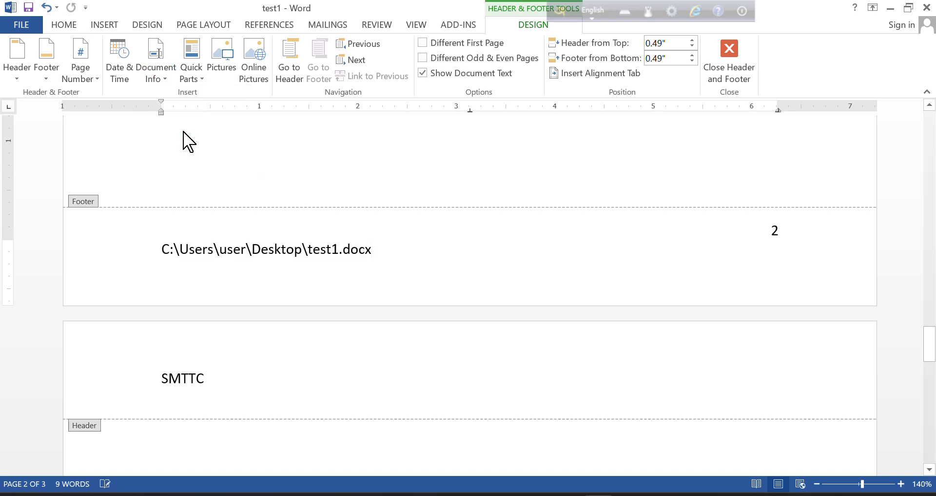
Review the header and footer of each page to check the file path, and look over the available Document Info fields.
scroll(292, 249, up, 20)
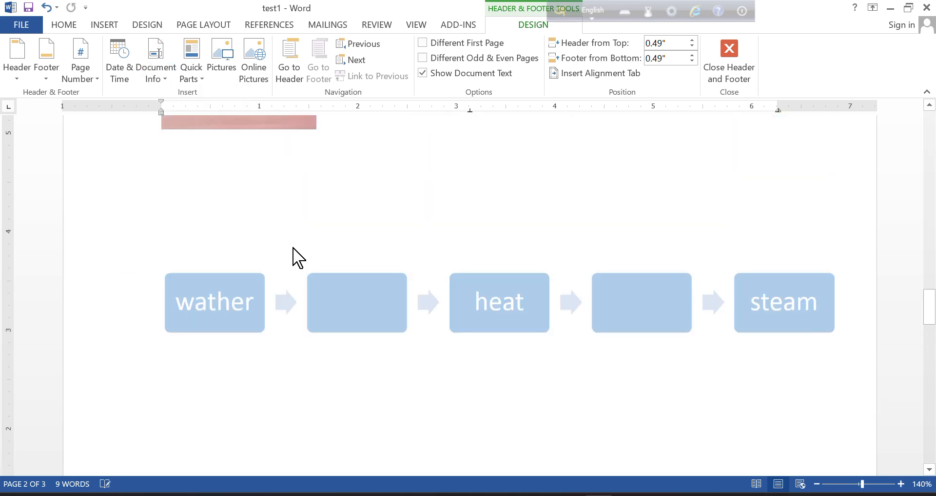
scroll(293, 248, up, 15)
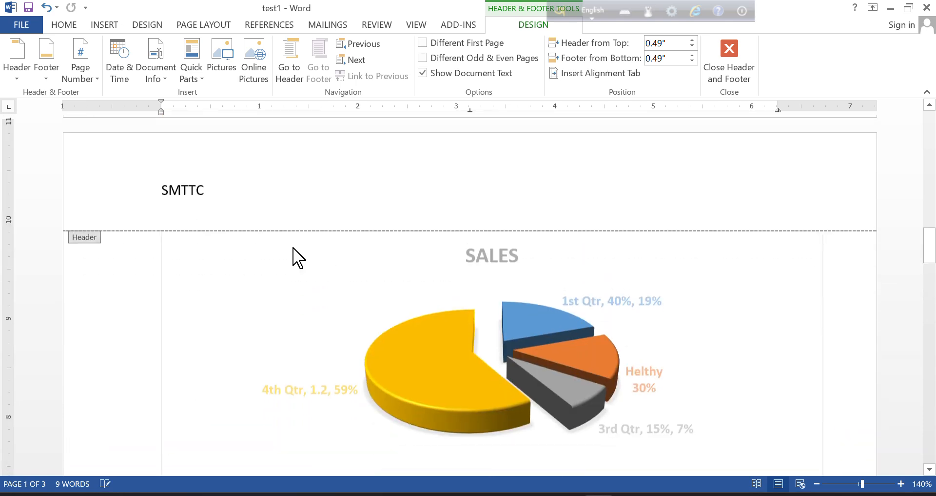
scroll(297, 257, down, 5)
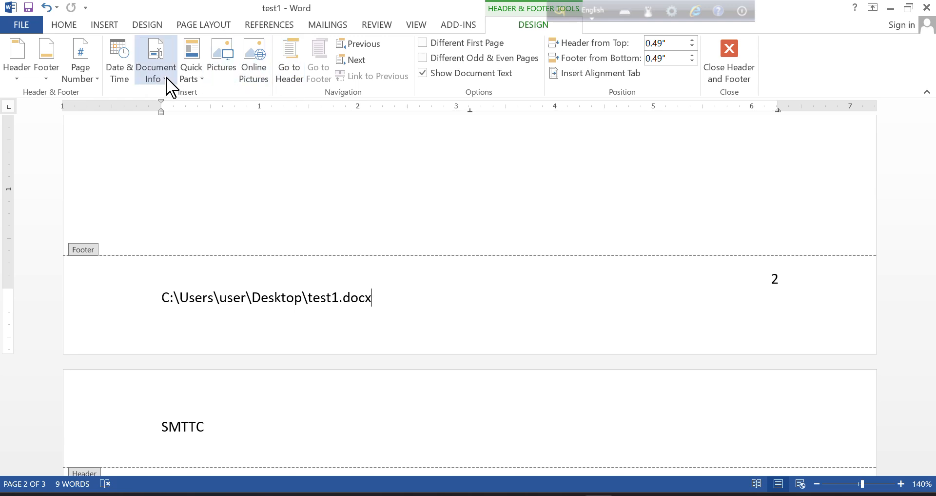
click(148, 82)
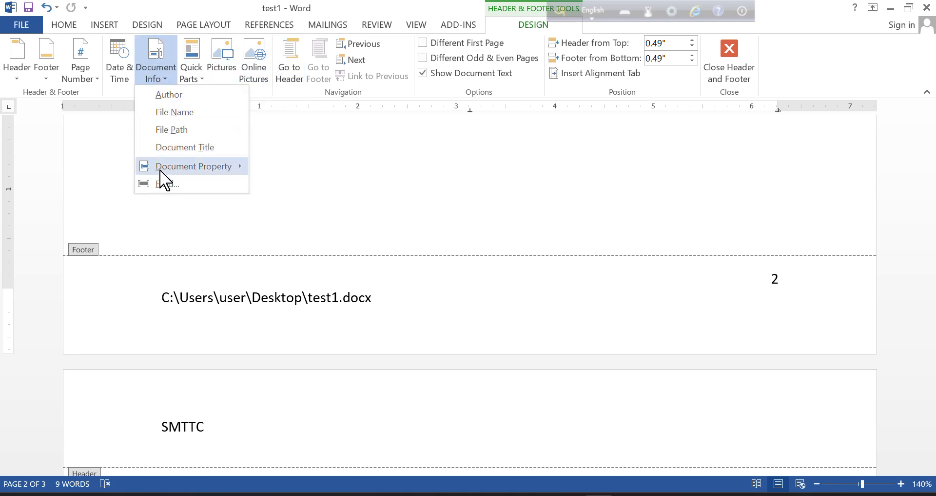
click(220, 15)
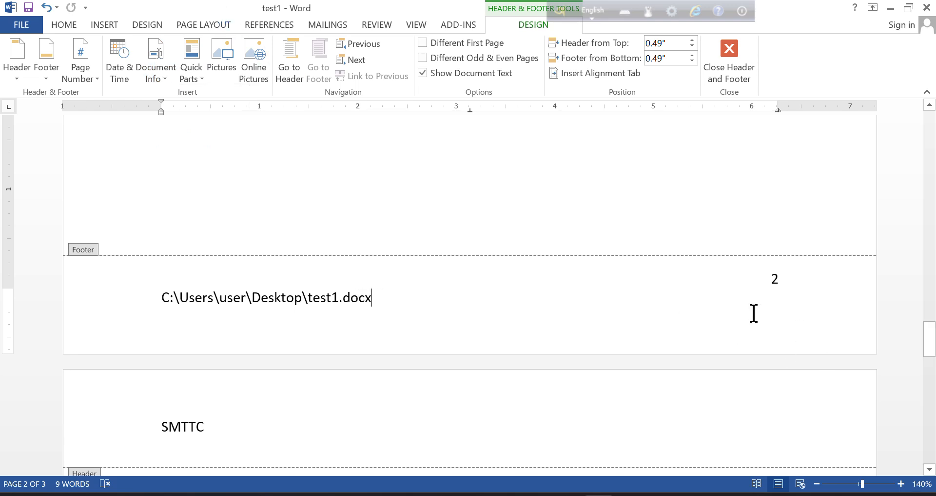
scroll(658, 310, up, 15)
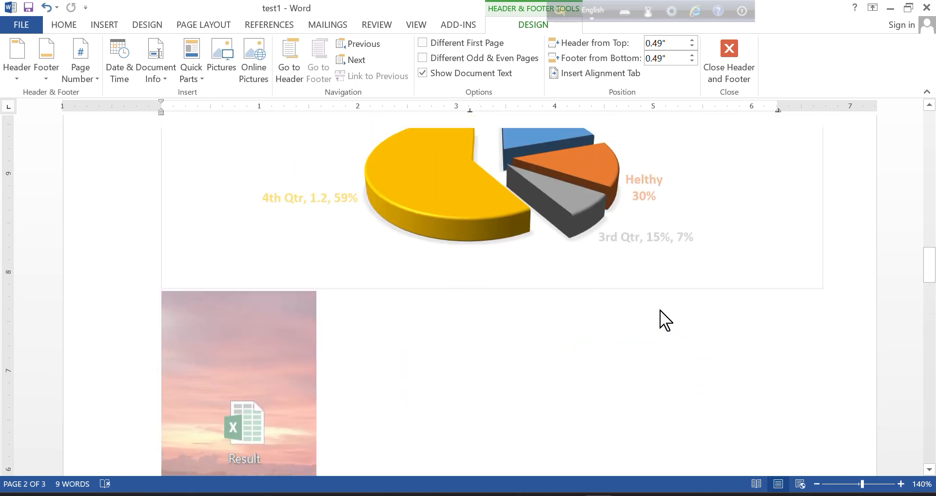
scroll(659, 310, up, 5)
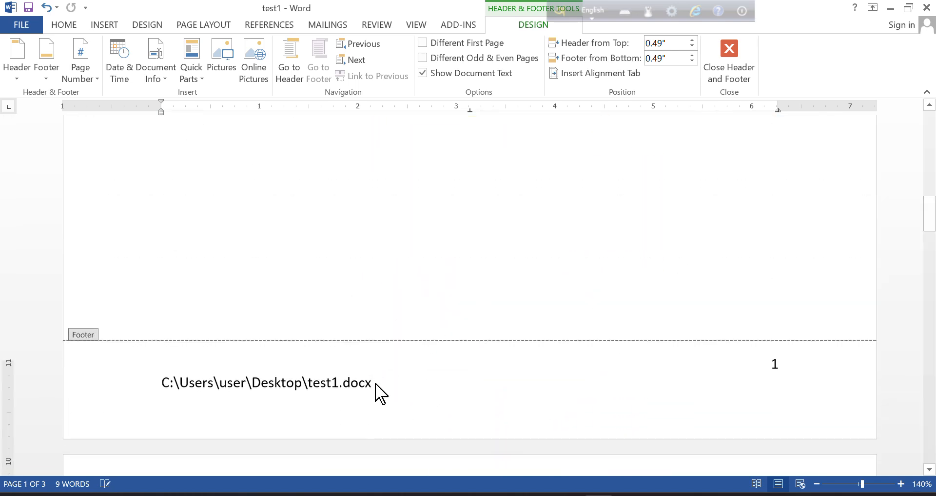
scroll(378, 390, down, 8)
scroll(383, 393, down, 15)
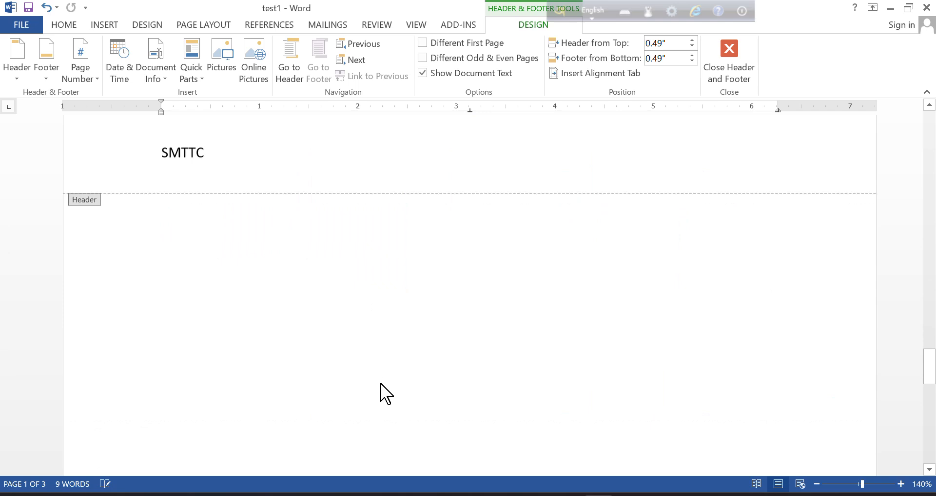
scroll(383, 392, down, 5)
scroll(382, 393, up, 4)
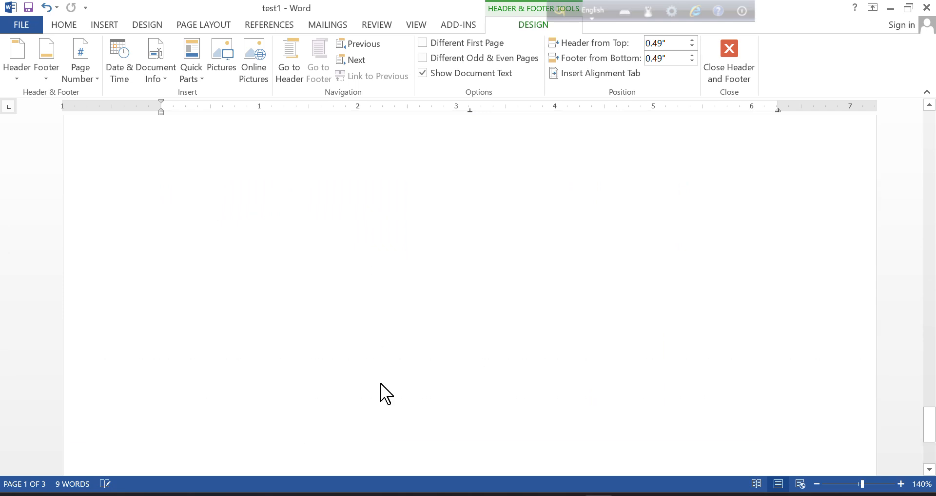
scroll(382, 393, up, 6)
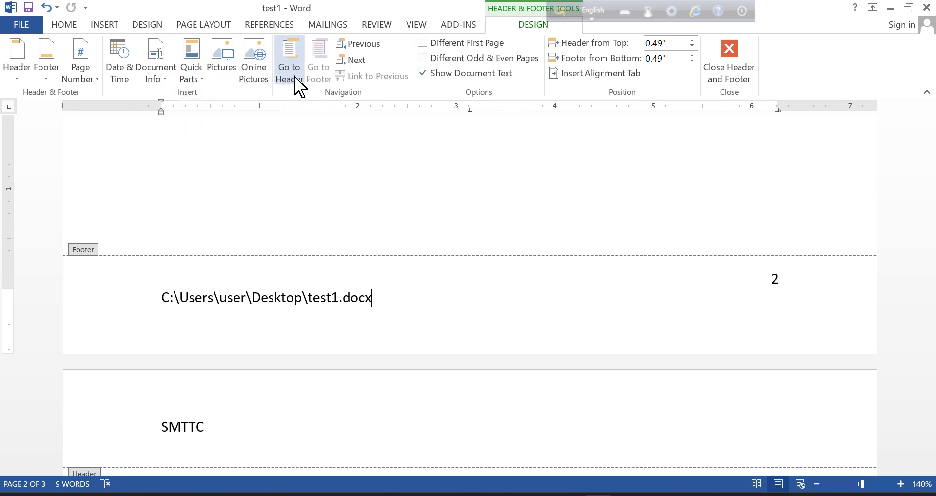
Restore down the document window and review the file path and page number in the footers across the pages.
key(super+Down)
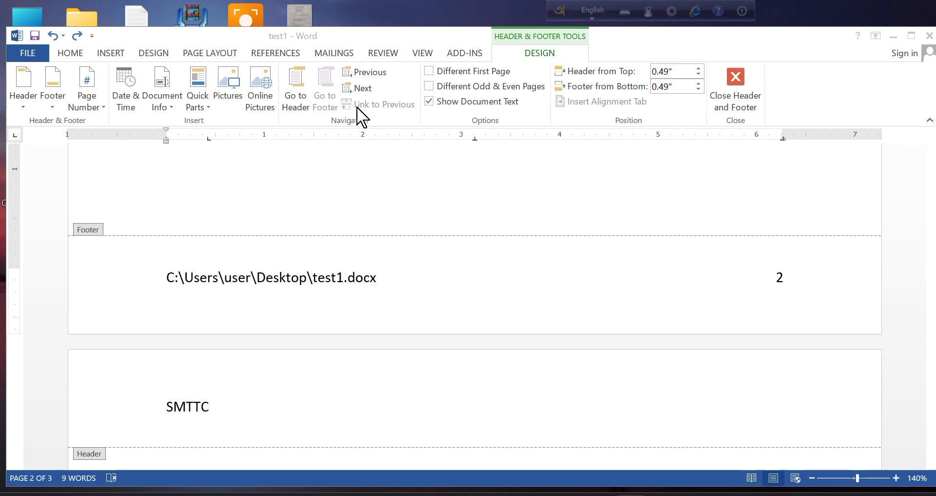
click(384, 105)
scroll(795, 290, up, 10)
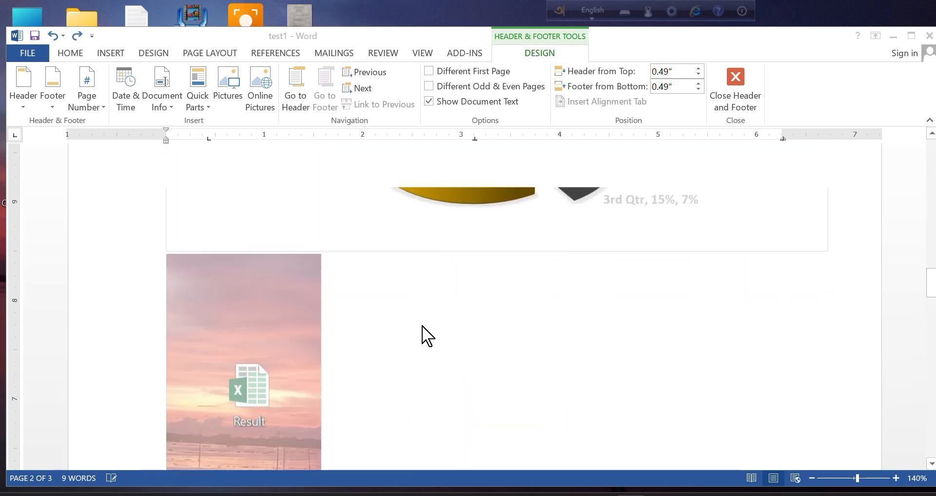
scroll(423, 335, up, 10)
scroll(371, 349, down, 7)
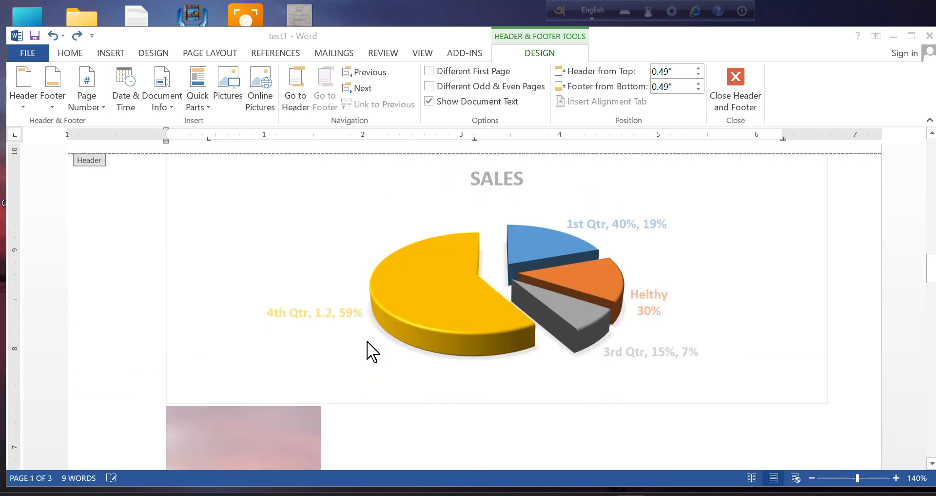
scroll(371, 349, down, 15)
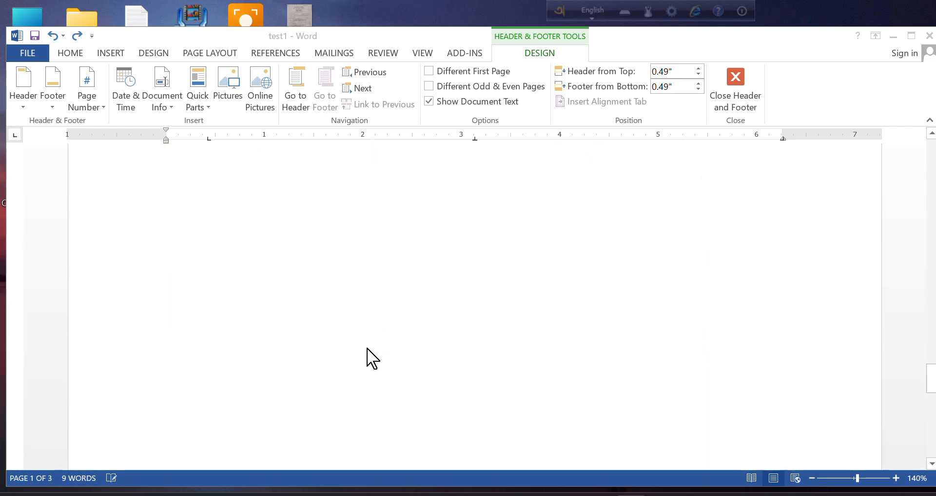
scroll(244, 324, up, 5)
Open the existing footer on page 3 for editing and return to the document body.
double_click(217, 361)
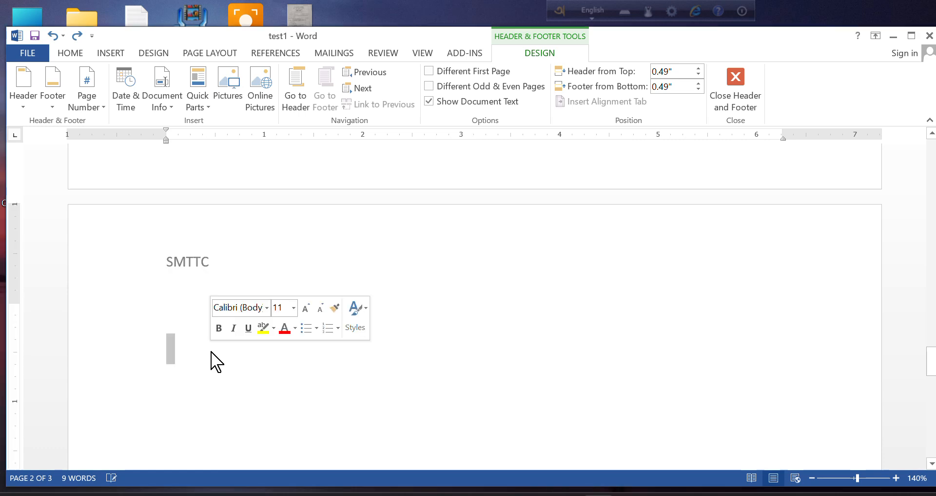
click(108, 55)
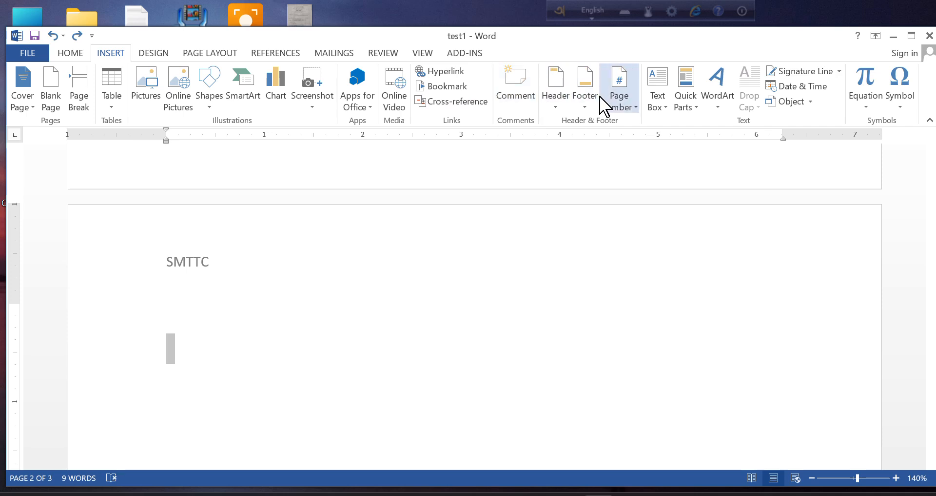
click(588, 108)
click(593, 81)
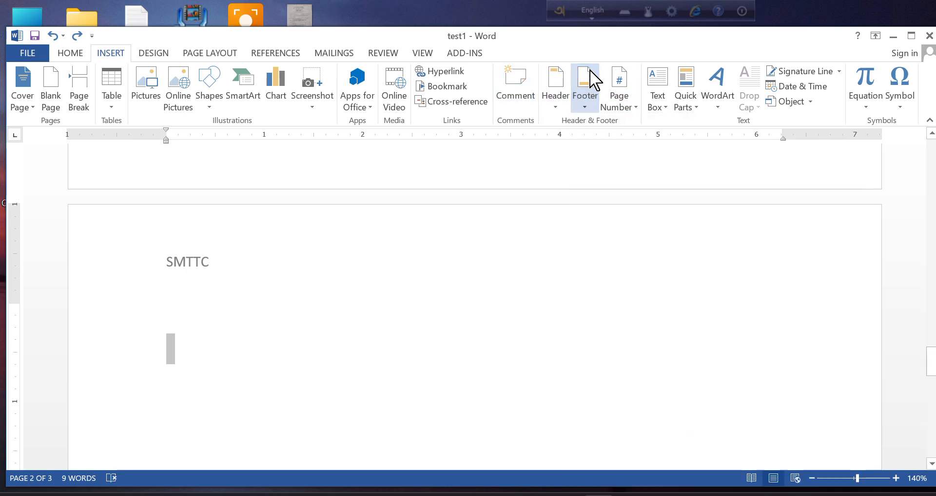
click(588, 86)
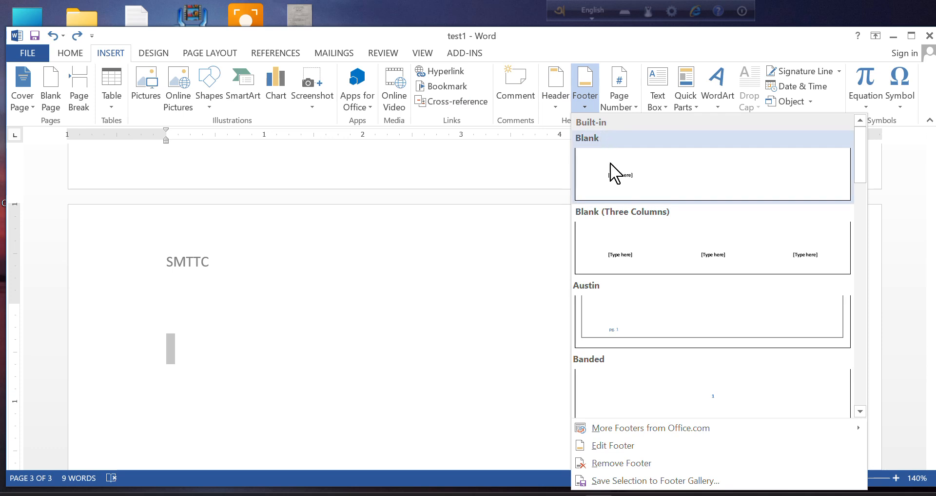
click(663, 445)
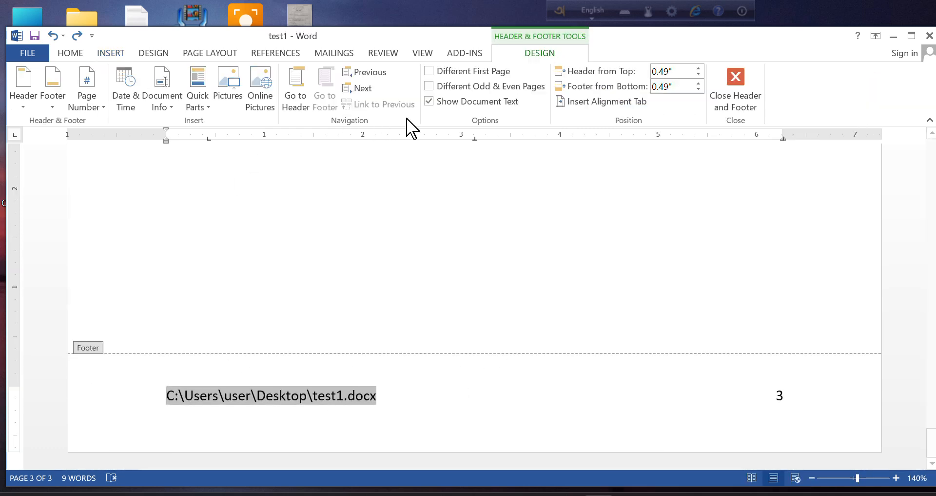
double_click(410, 285)
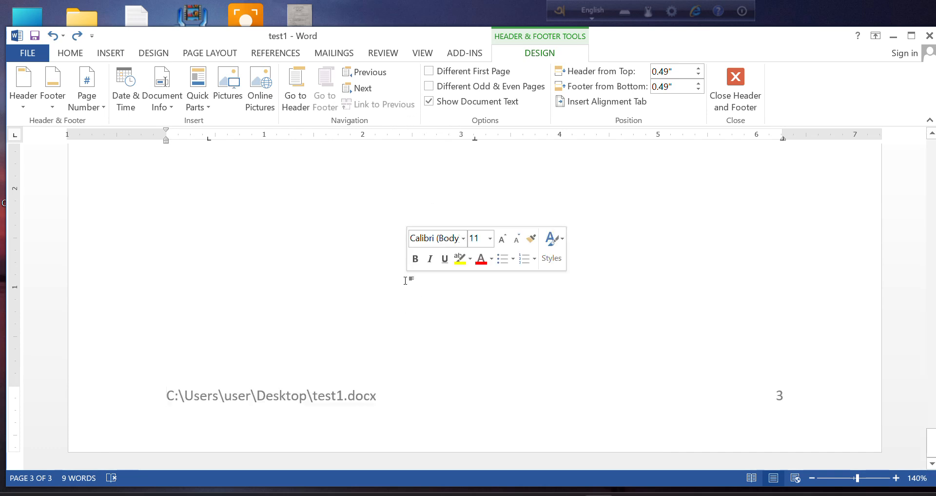
Look over the Quick Parts options and the saved AutoText entries available for the third page.
scroll(260, 285, up, 10)
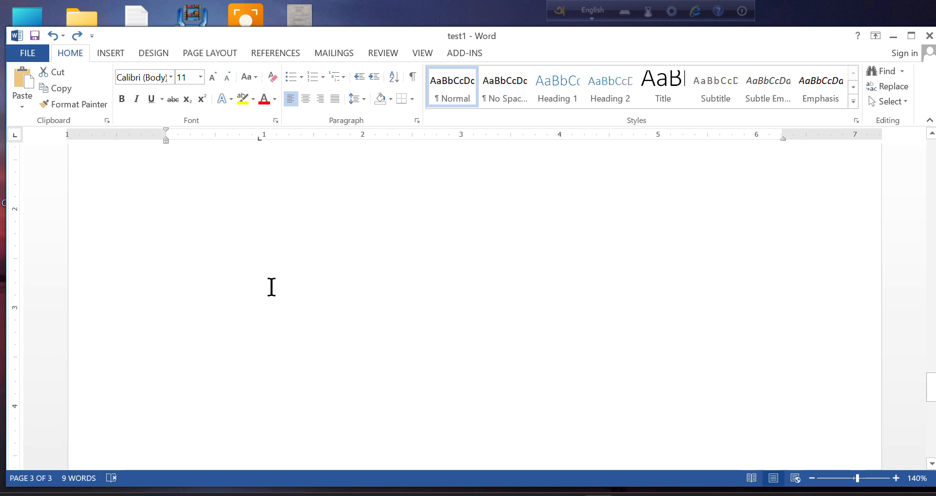
scroll(273, 289, down, 3)
scroll(276, 295, up, 12)
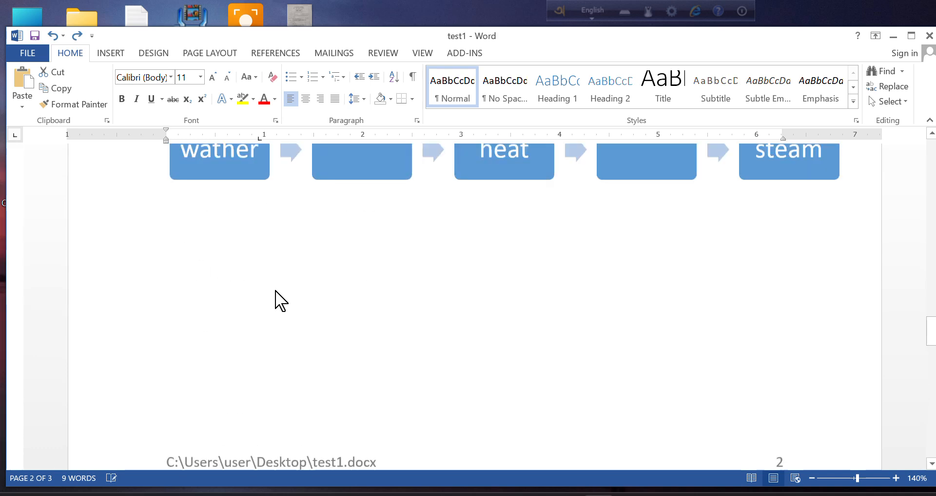
scroll(275, 290, down, 10)
scroll(278, 297, down, 3)
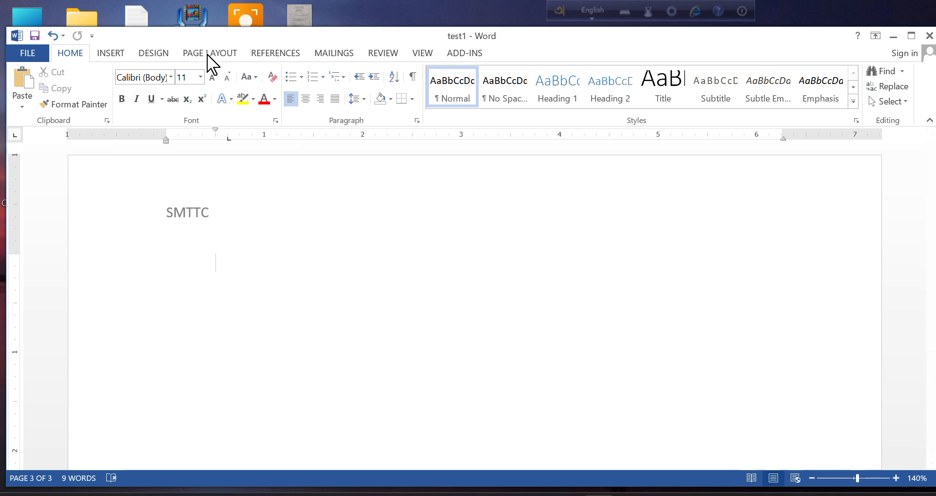
click(113, 53)
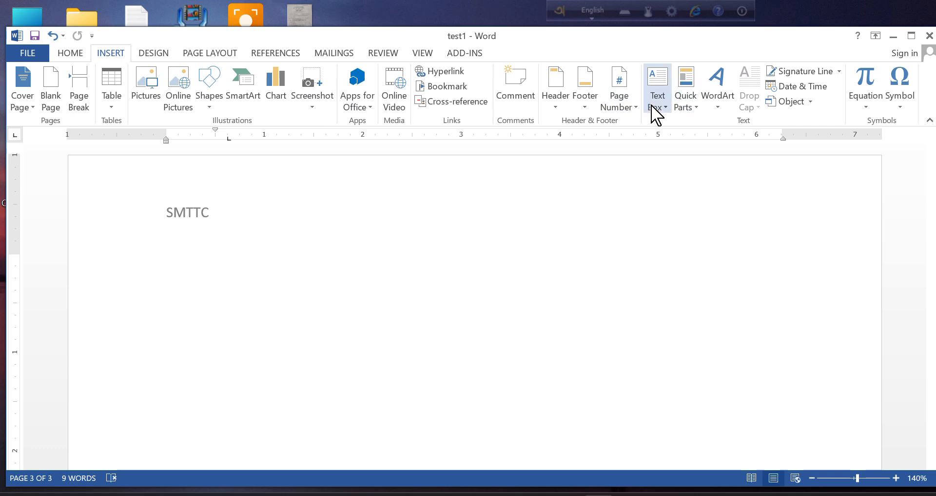
click(696, 111)
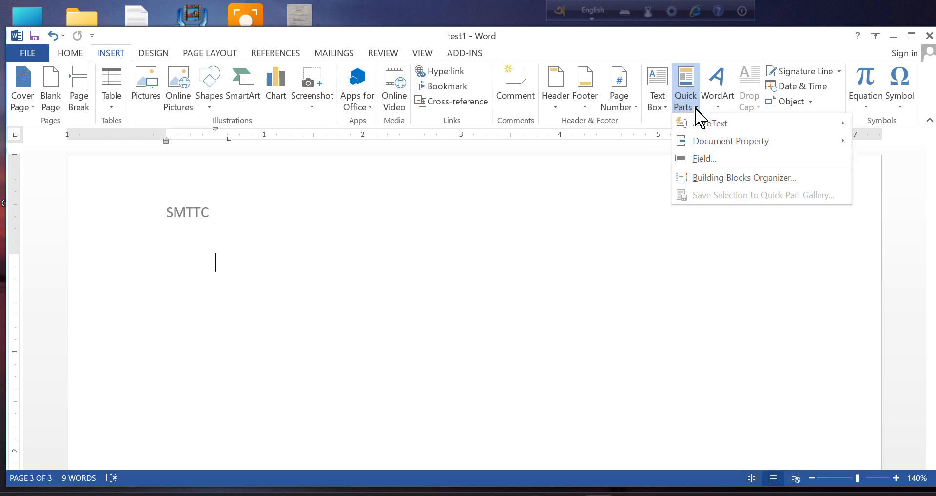
mouse_move(712, 129)
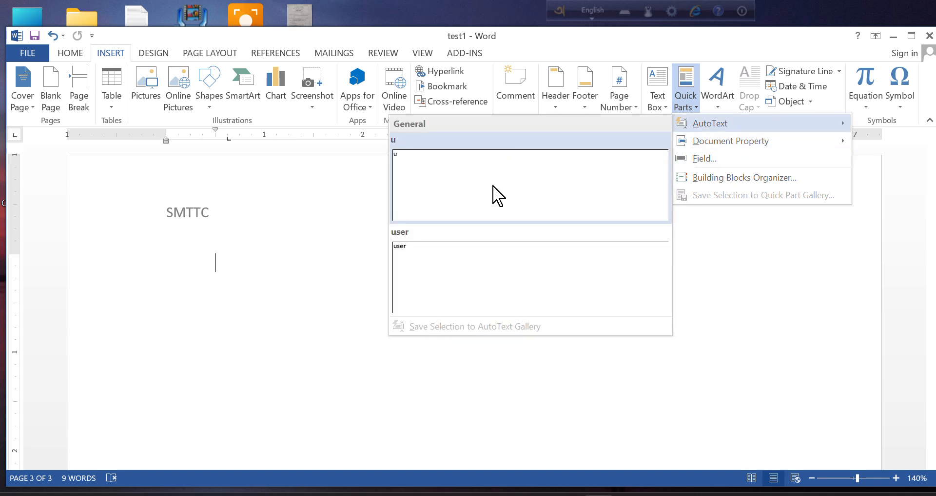
Insert WordArt in the white style with a blue outline on the third page, with the text SMTTC.
click(723, 93)
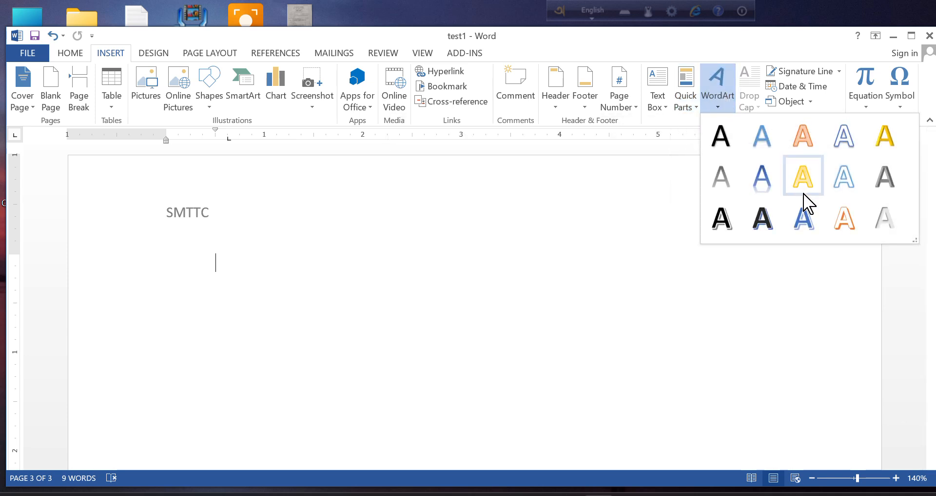
click(844, 146)
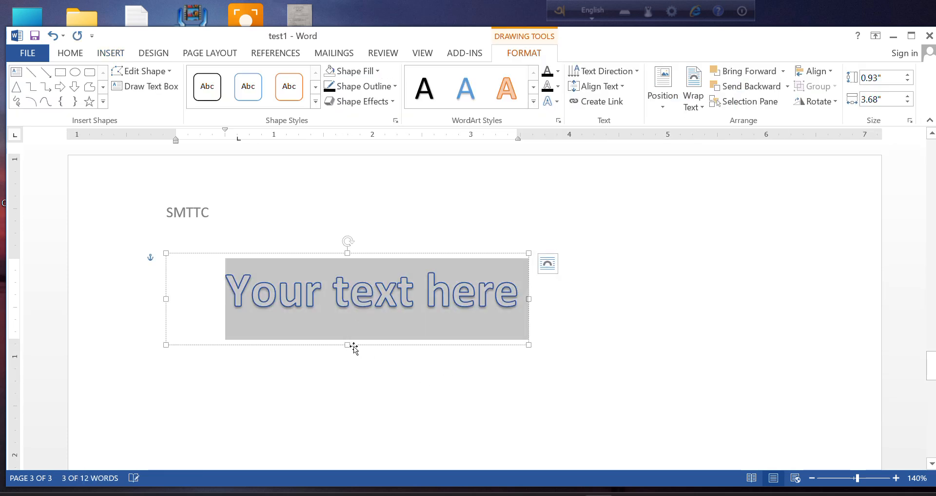
text(SMTTC)
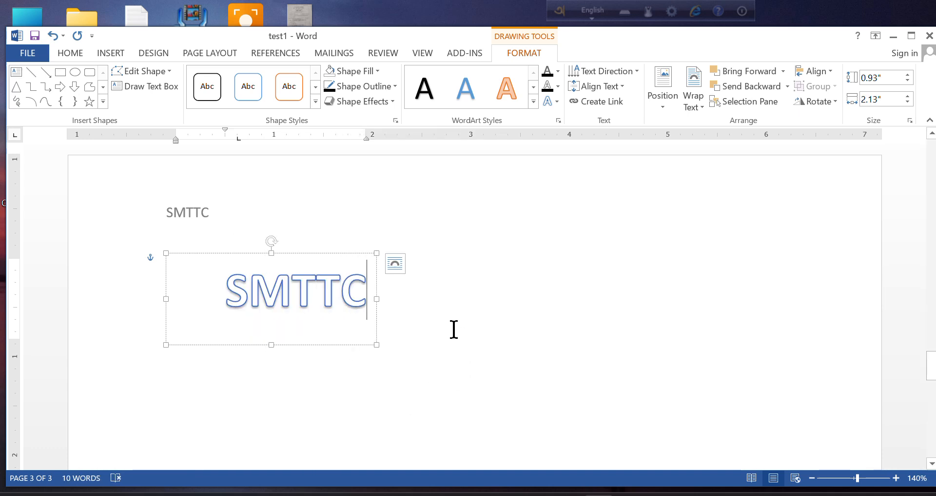
Review the SMTTC WordArt's layout options, including its position and text wrapping settings.
click(395, 264)
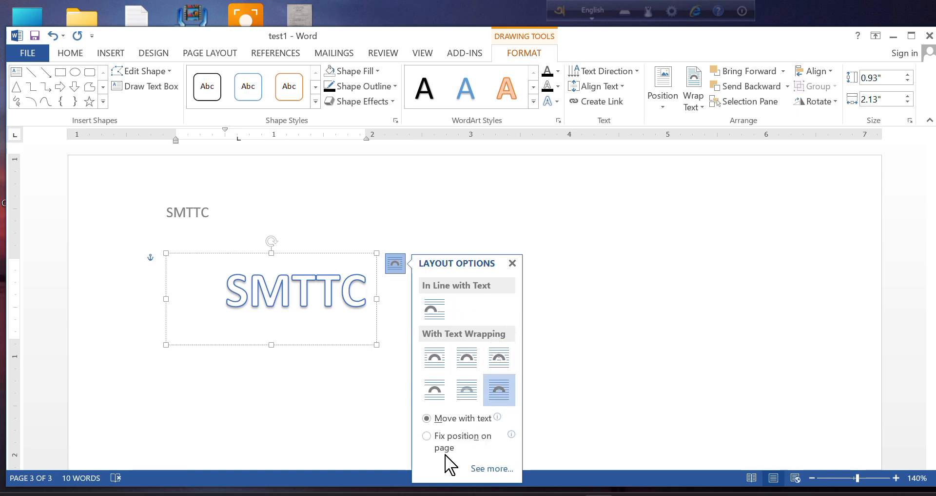
click(489, 470)
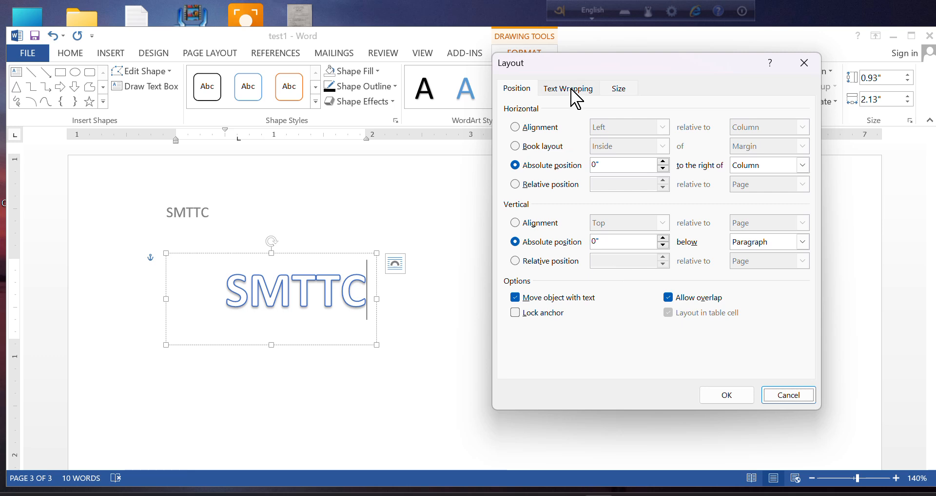
click(572, 90)
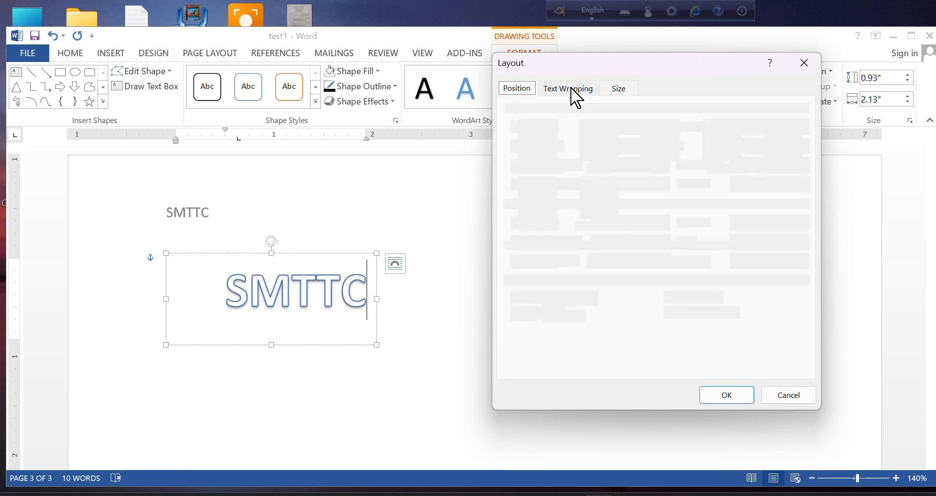
click(613, 90)
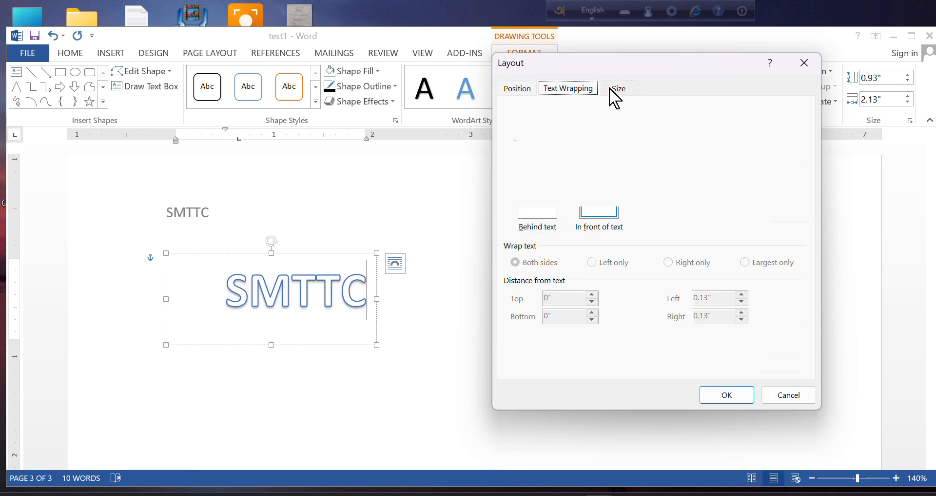
click(789, 395)
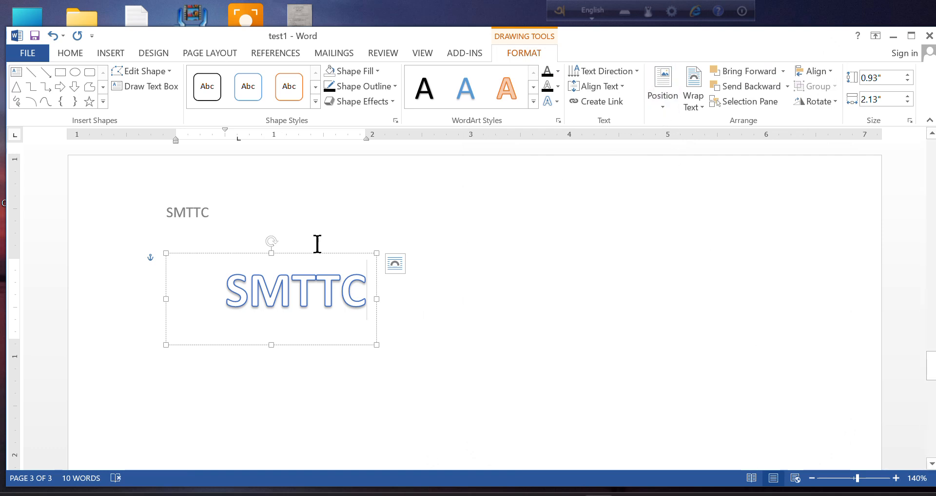
Bend the SMTTC WordArt along the upward arch Follow Path transform and stretch its box upward to a height of about 1.23".
click(384, 25)
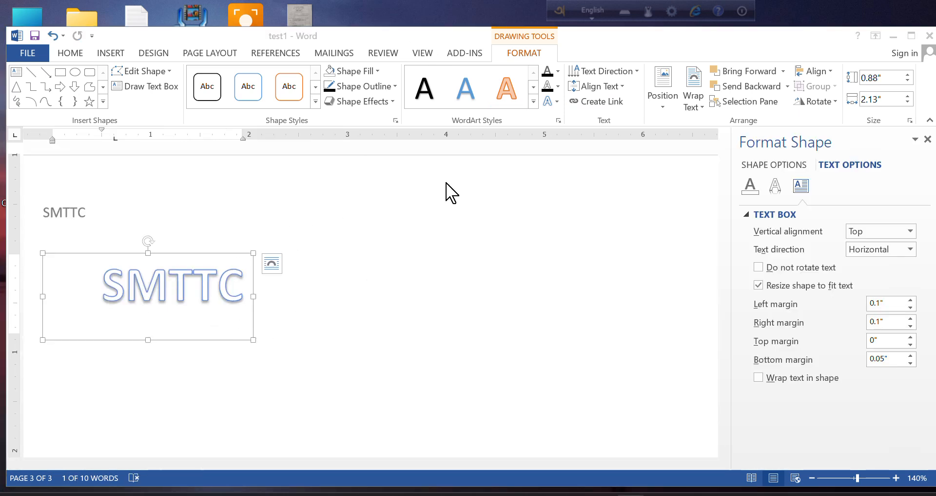
click(558, 102)
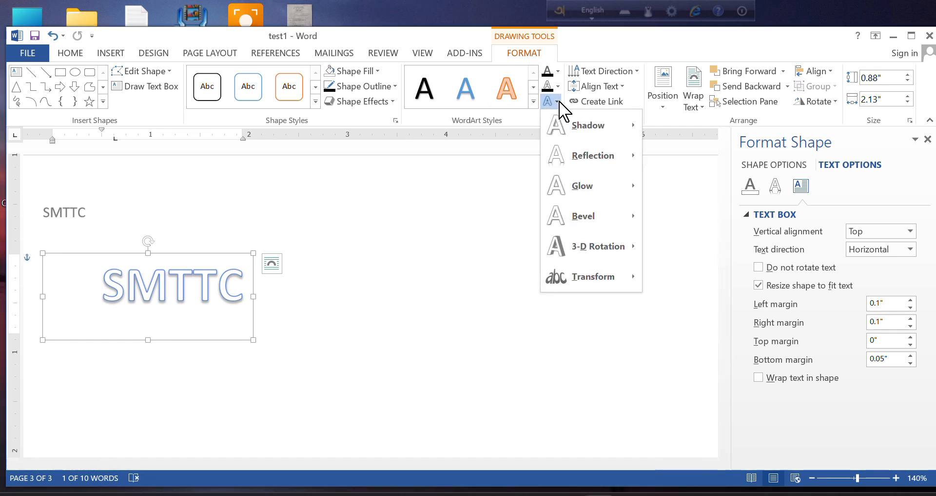
mouse_move(592, 276)
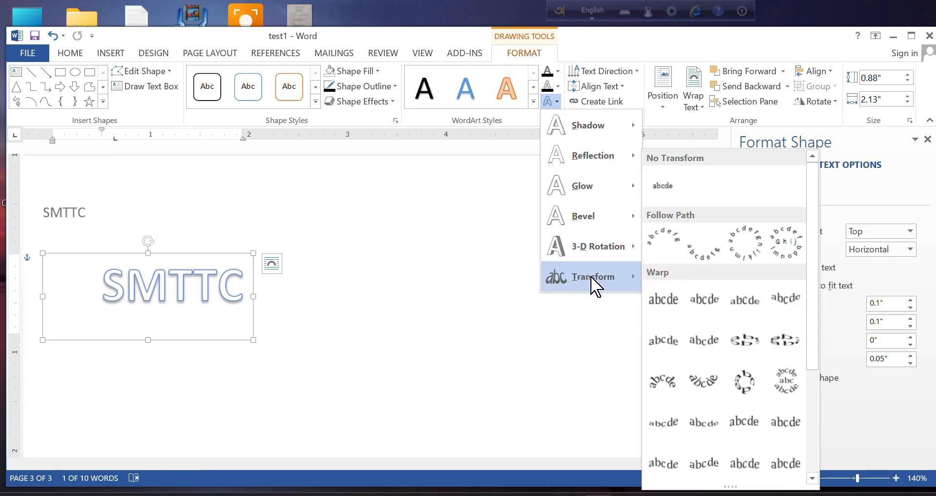
click(660, 251)
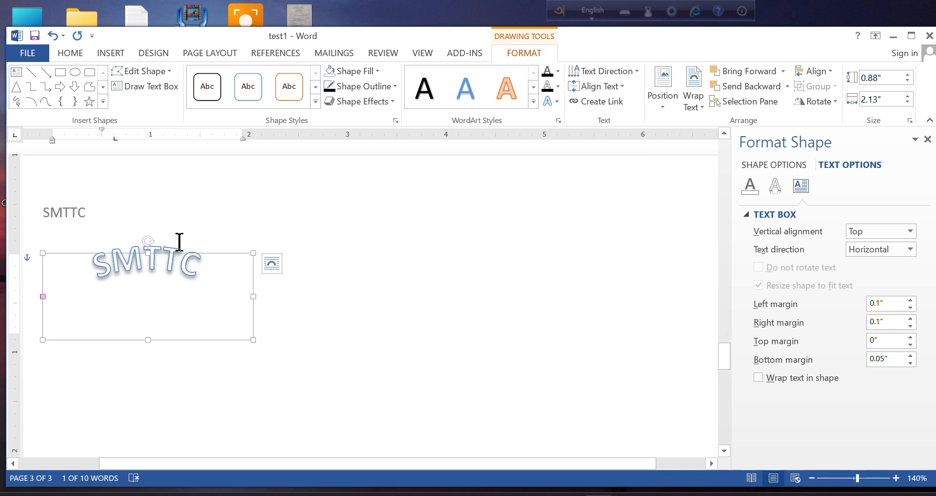
drag(149, 253, 186, 218)
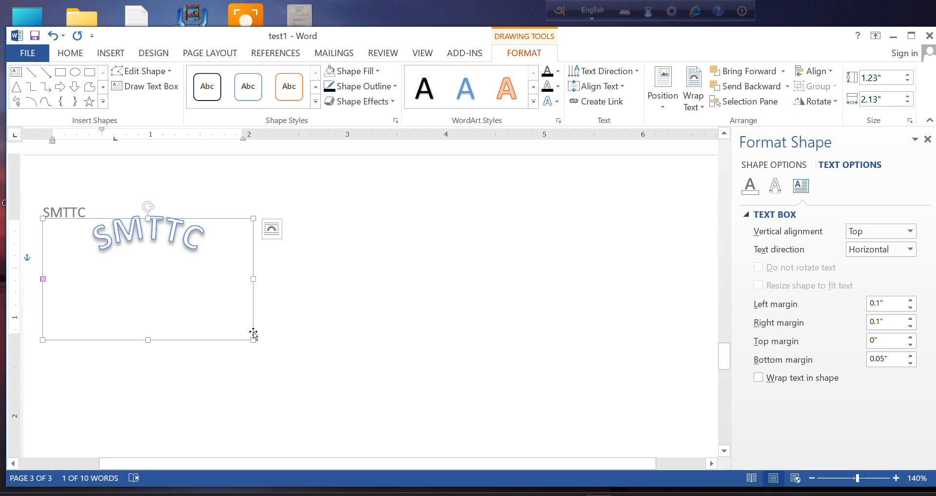
Change the SMTTC WordArt's transform to the downward arch Follow Path and deselect it.
click(557, 102)
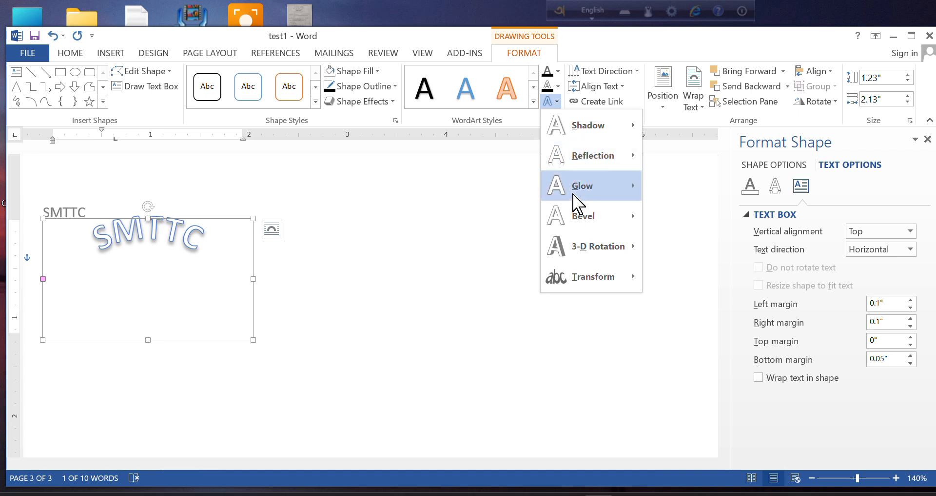
mouse_move(609, 285)
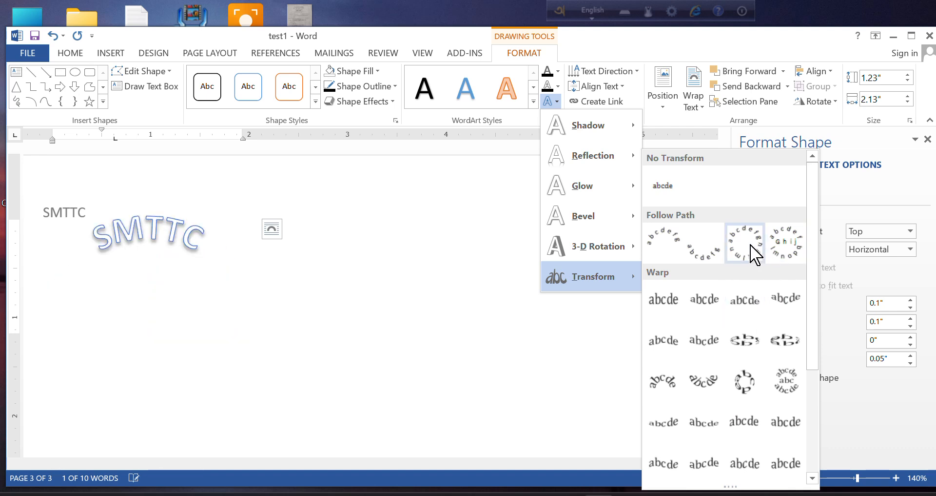
click(702, 257)
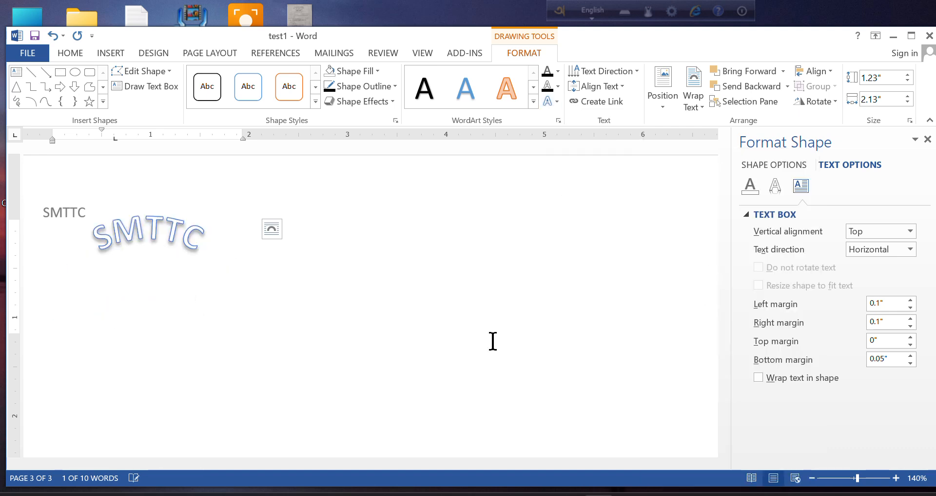
click(330, 403)
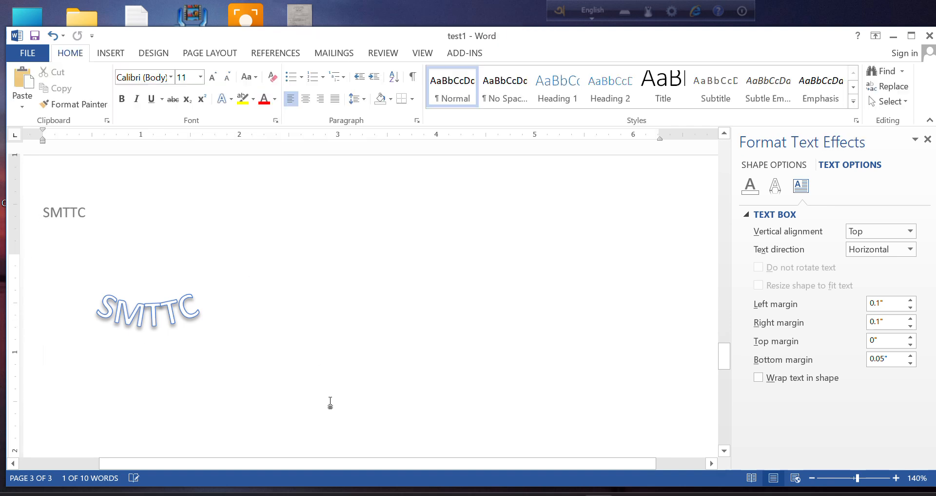
double_click(173, 319)
click(376, 340)
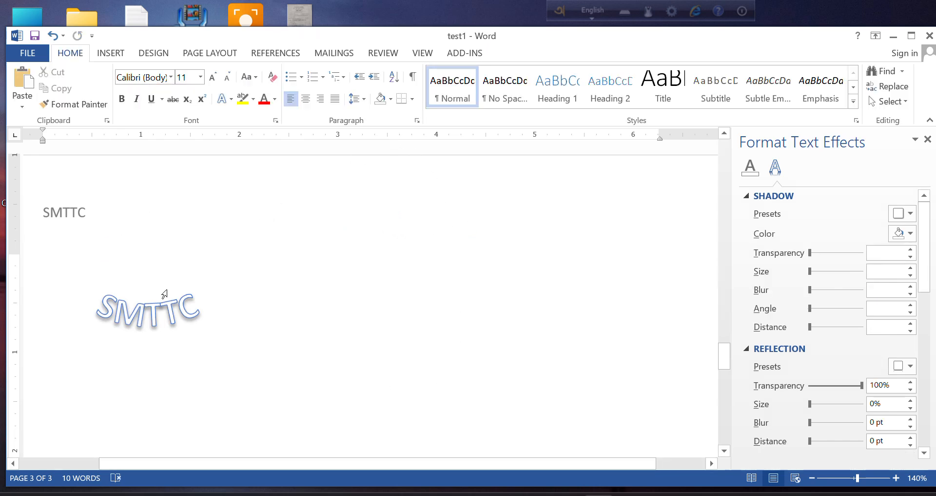
Set the text outline of the SMTTC WordArt to the standard red.
double_click(171, 307)
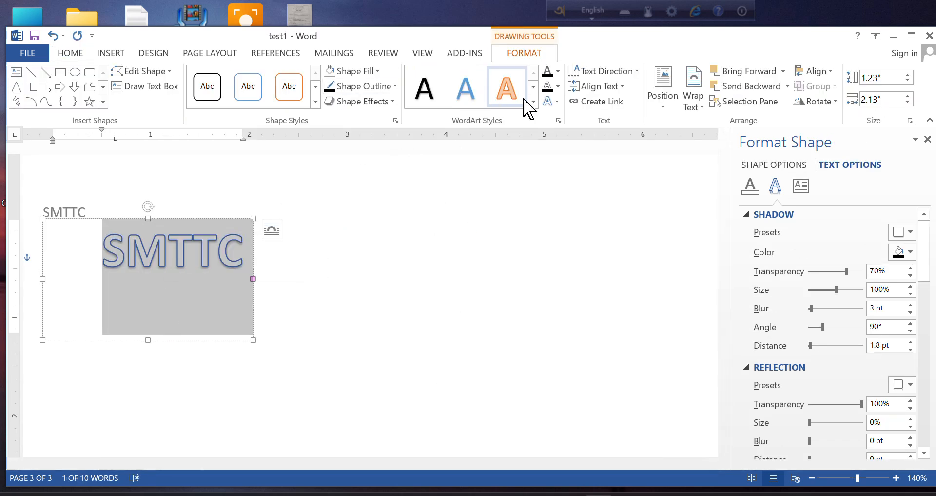
click(557, 88)
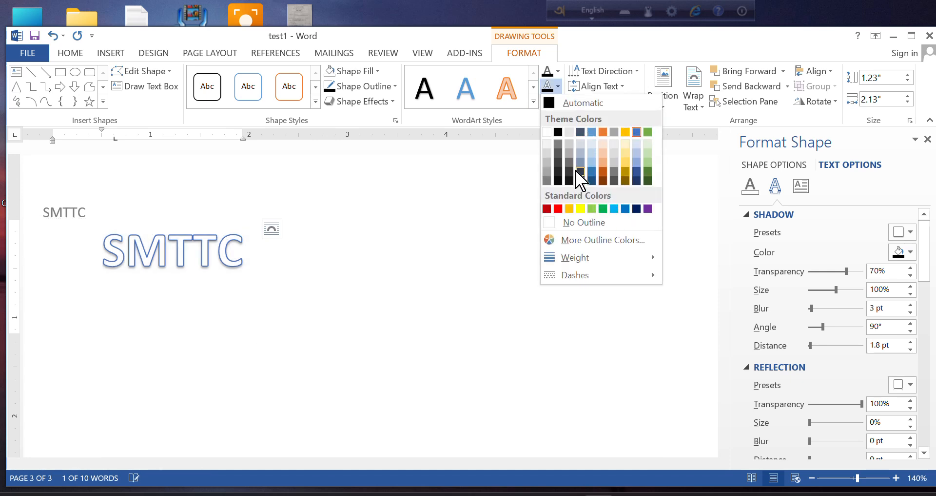
mouse_move(589, 265)
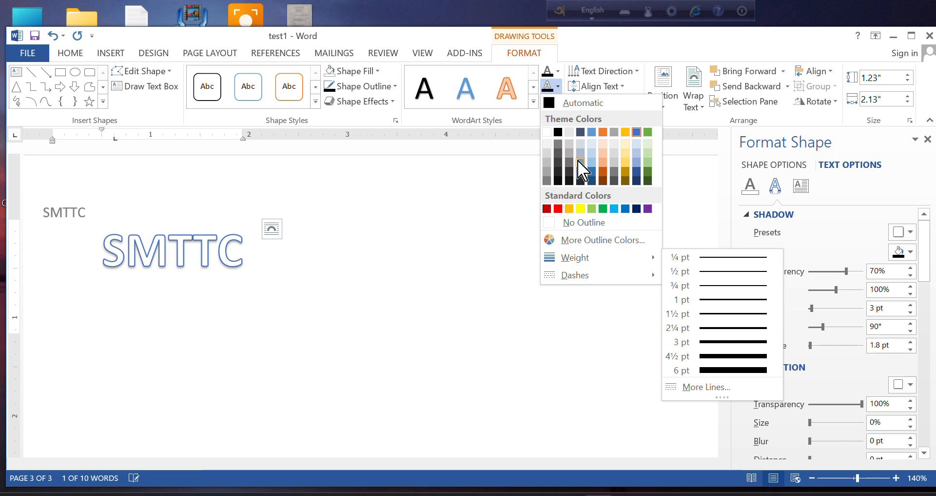
click(593, 131)
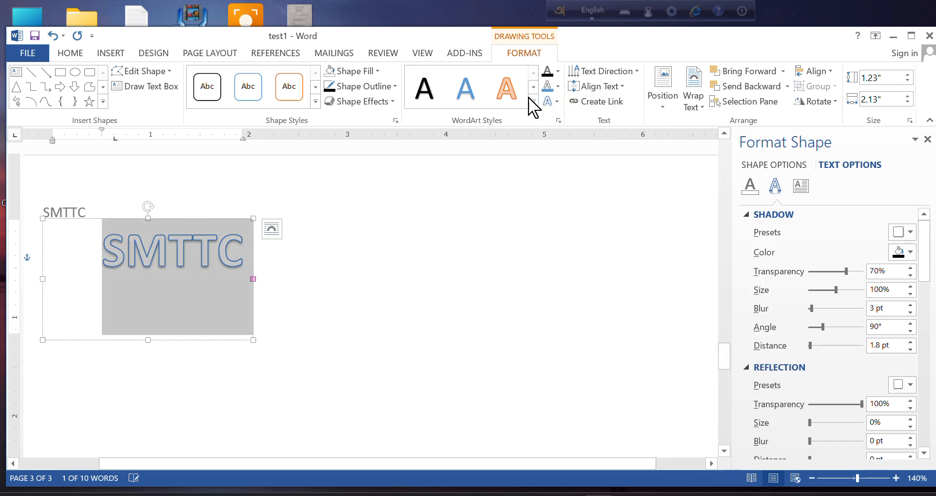
click(557, 87)
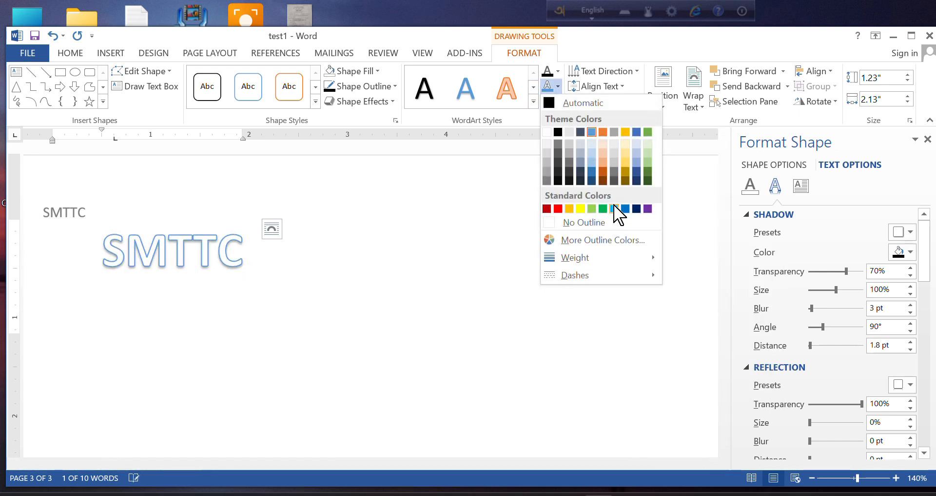
click(558, 208)
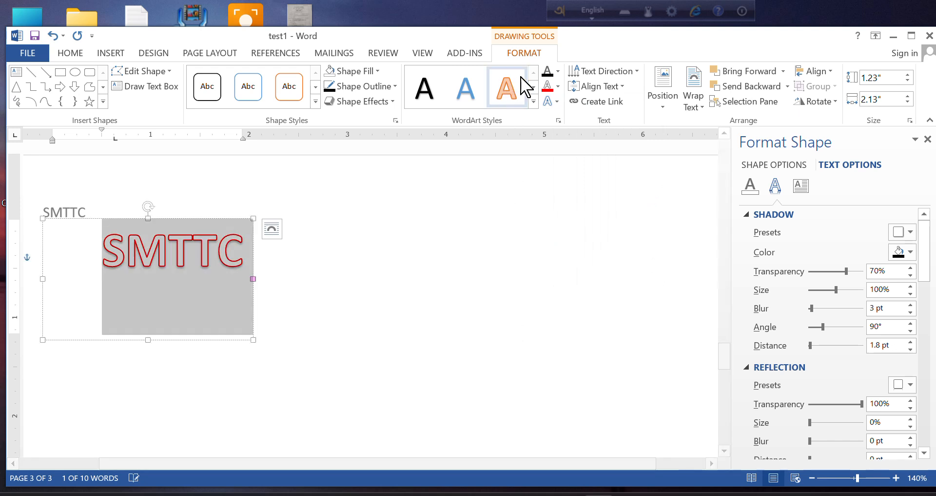
Fill the SMTTC WordArt's letters with the standard yellow and deselect it.
click(559, 72)
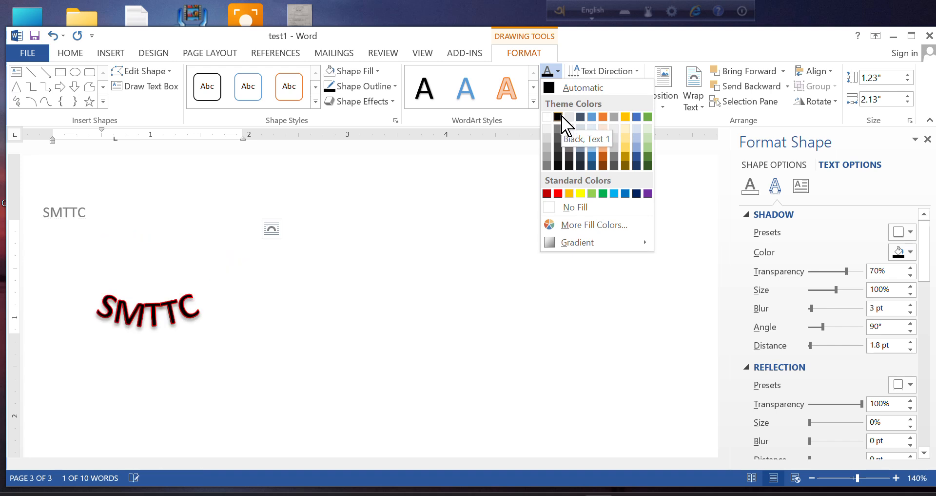
click(559, 70)
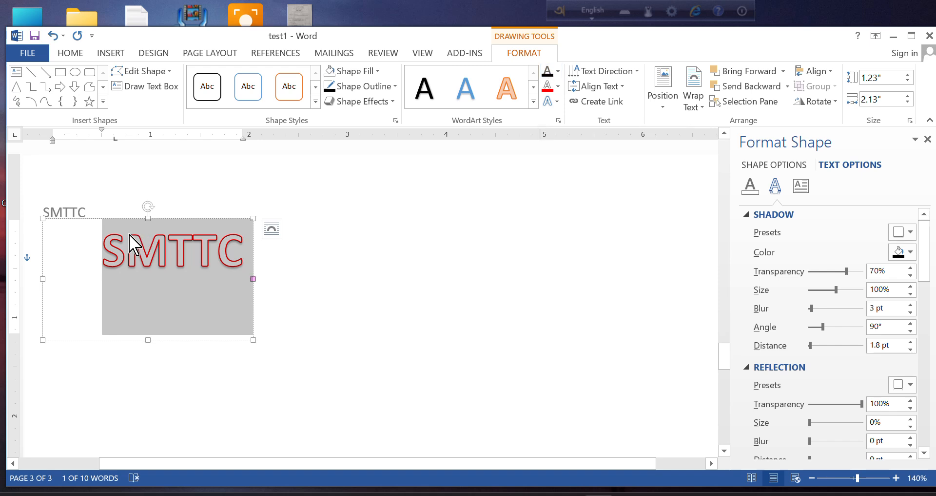
click(559, 71)
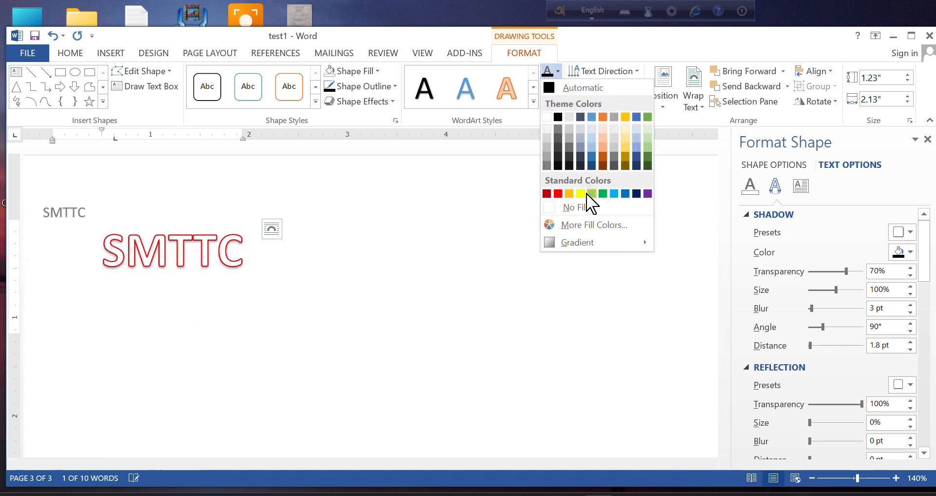
click(583, 194)
click(559, 316)
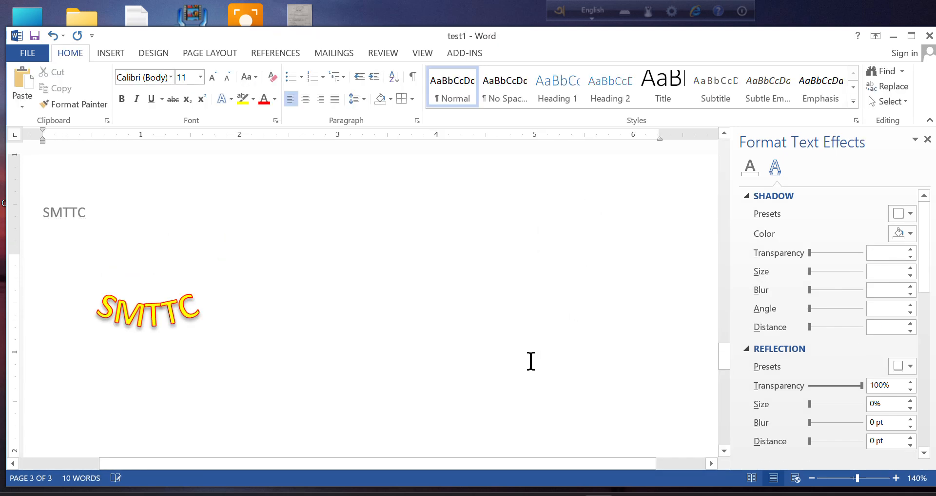
Insert a second WordArt in the light orange style with an orange outline, lower on the third page.
scroll(449, 342, down, 6)
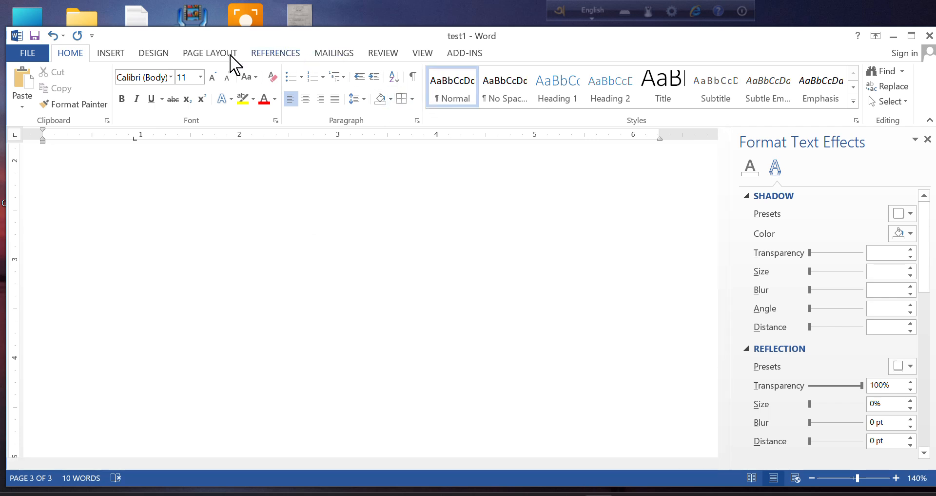
click(111, 54)
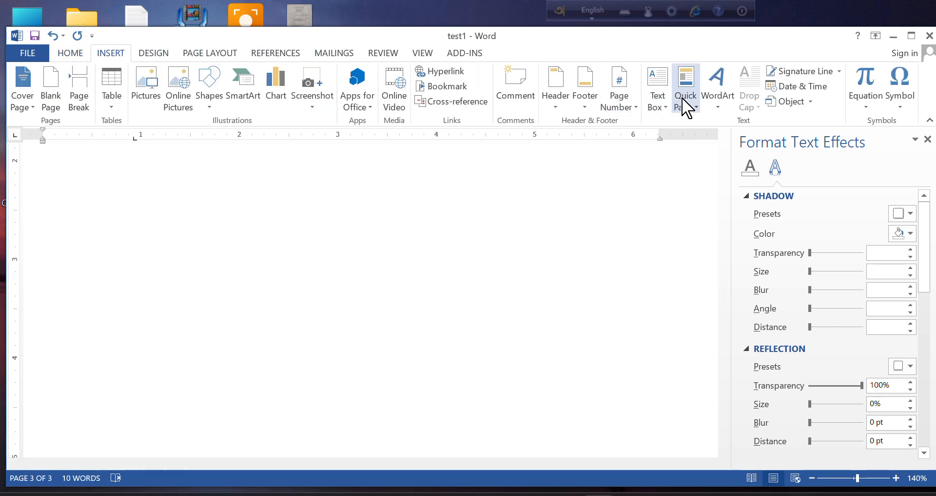
click(720, 103)
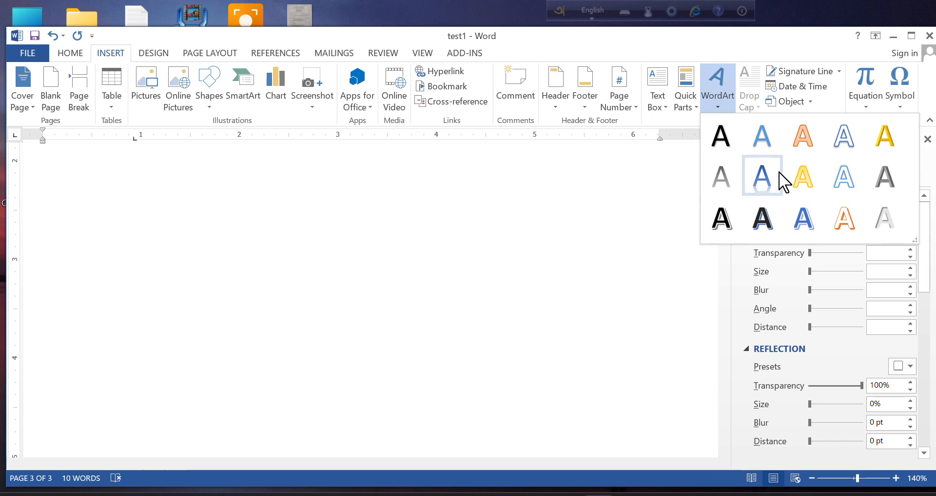
click(809, 155)
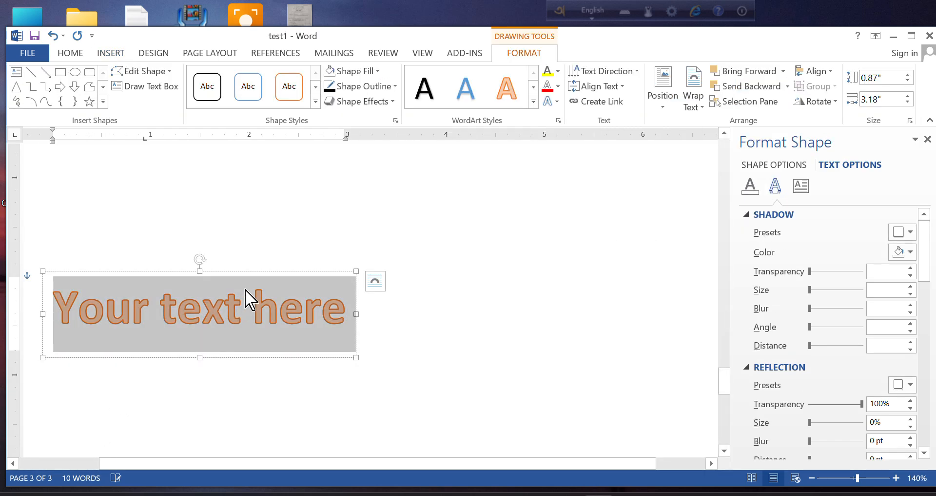
Replace the new WordArt's placeholder text with Sunamgong.
click(224, 326)
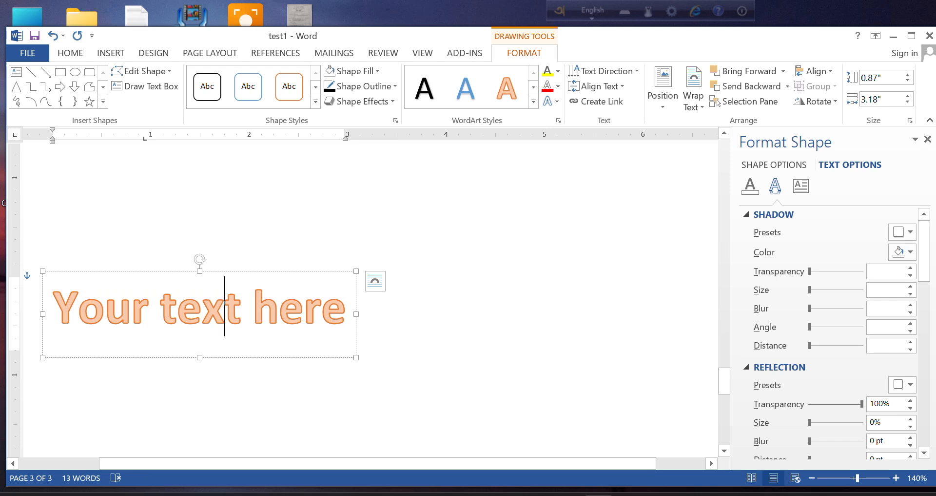
text(S)
key(BackSpace)
key(BackSpace)
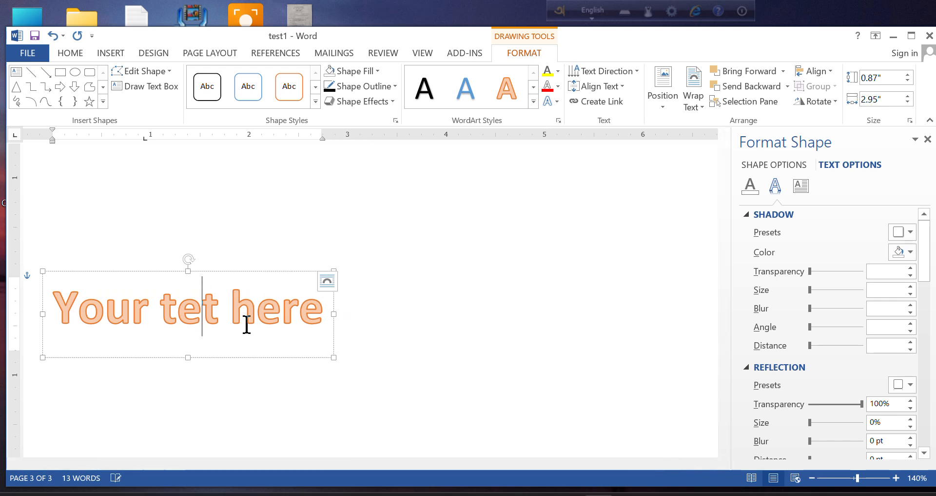
key(BackSpace)
double_click(176, 308)
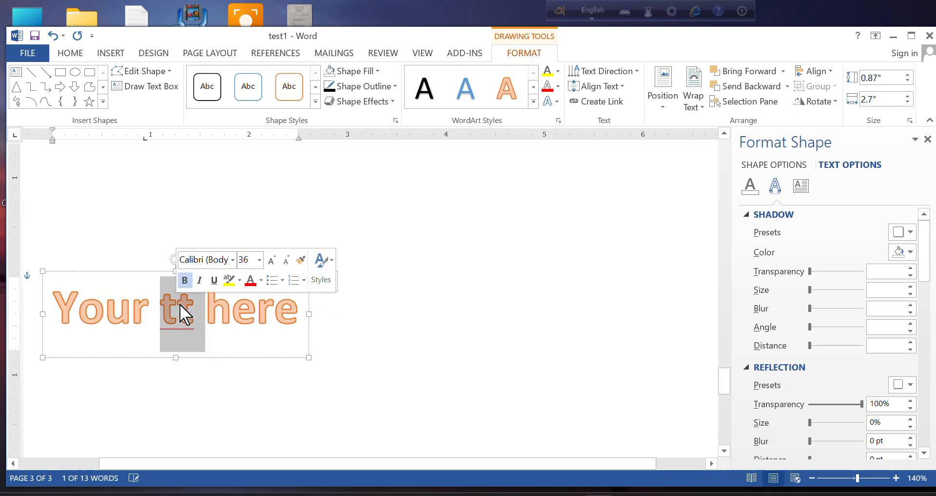
drag(58, 306, 272, 307)
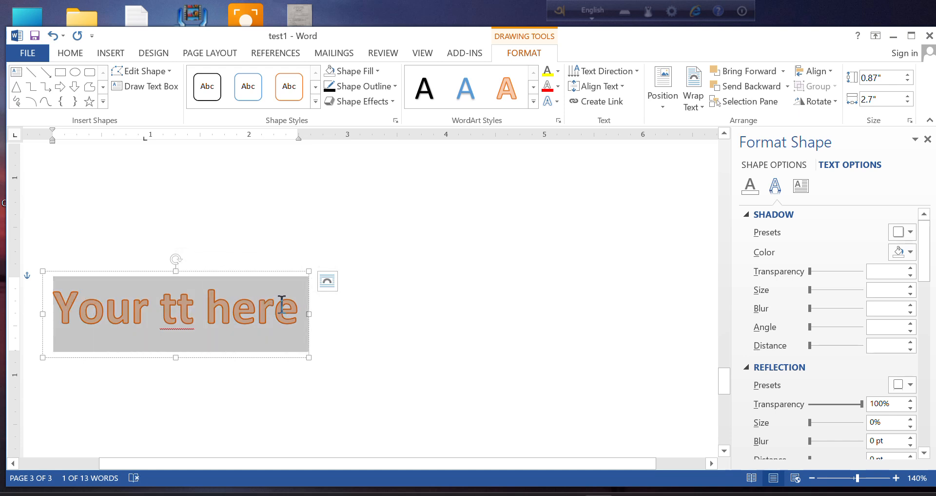
text(Sun)
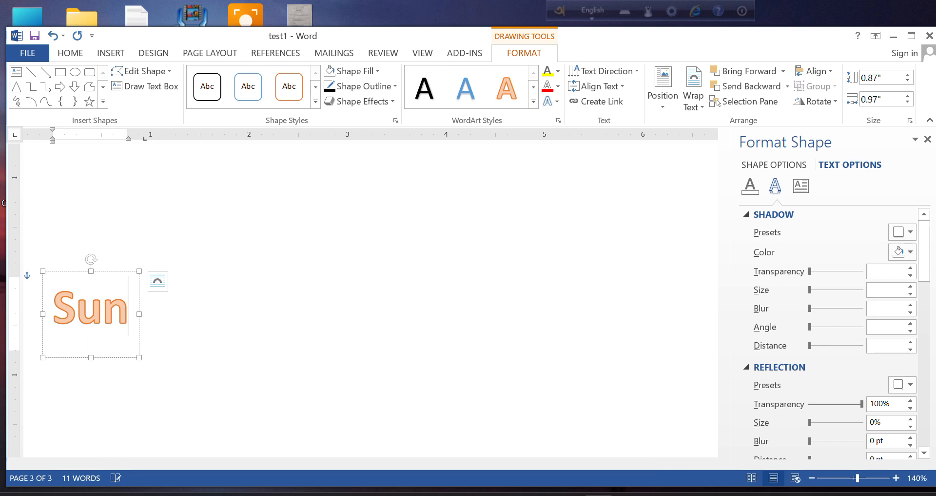
text(am)
text(ong)
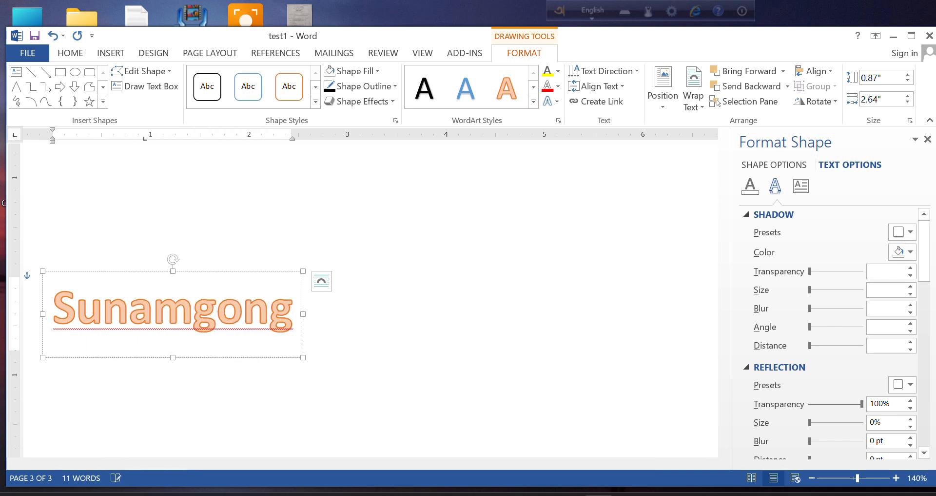
text( TTc)
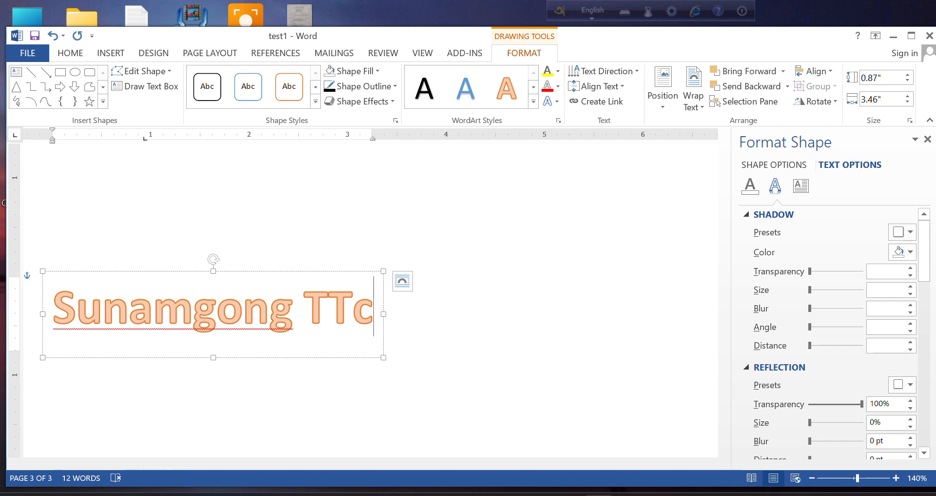
key(BackSpace)
key(BackSpace)
key(BackSpace)
key(BackSpace)
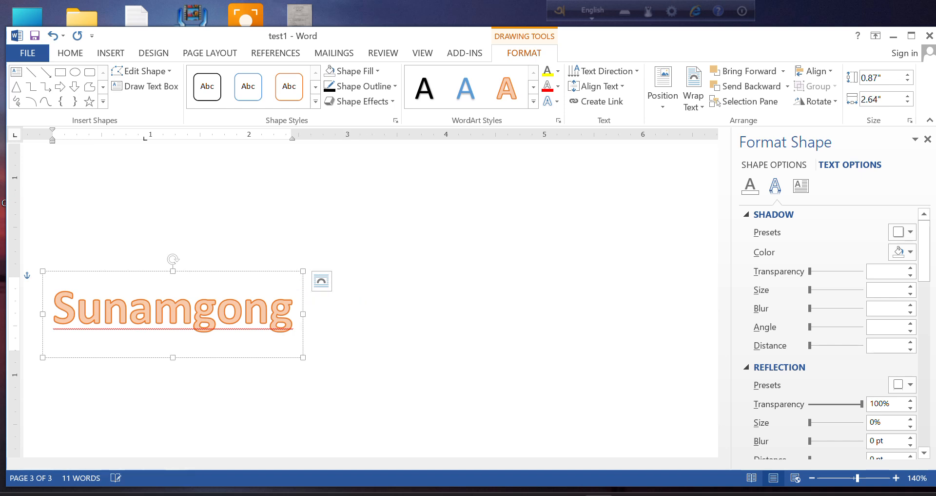
Complete the orange WordArt's text to read Sunamgong Technical Tranning and deselect it.
text(Techn)
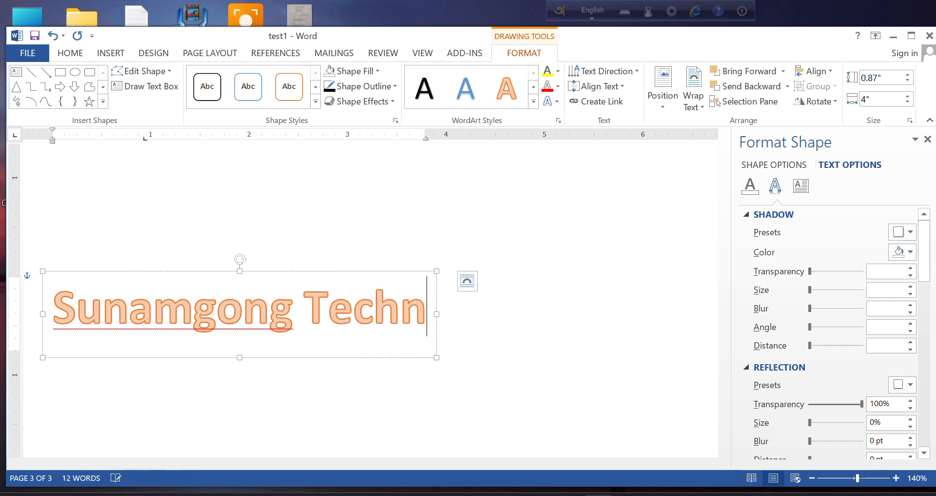
text(ical)
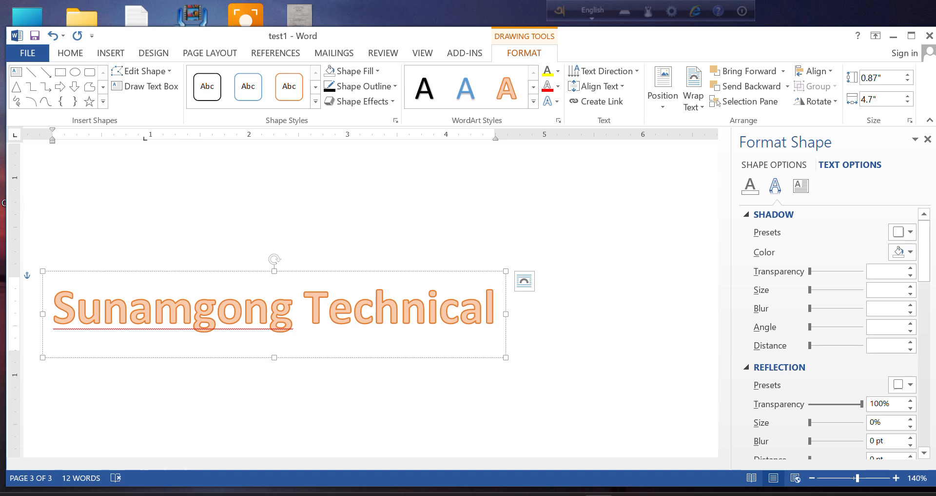
text(Tra)
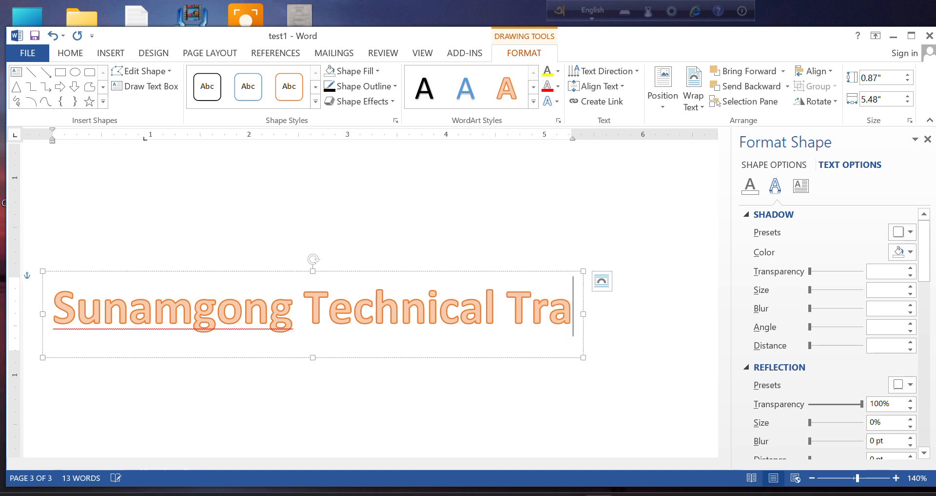
text(nning)
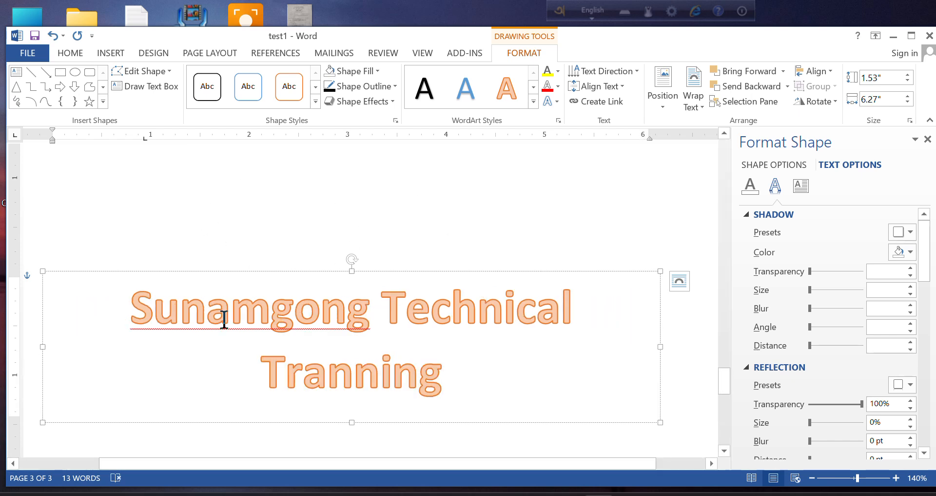
click(243, 200)
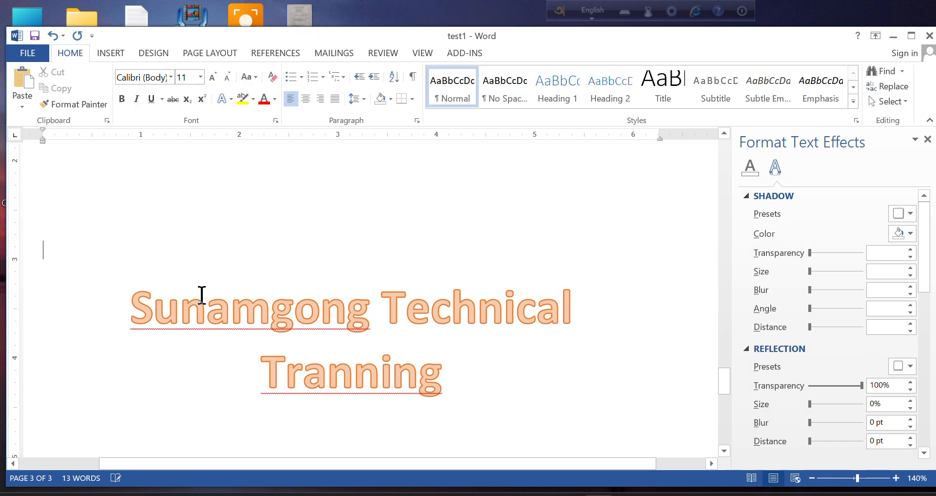
Set the font size of the entire Sunamgong Technical Tranning WordArt text to 28.
click(152, 307)
mouse_move(152, 307)
mouse_down()
mouse_move(273, 360)
mouse_move(398, 362)
mouse_up()
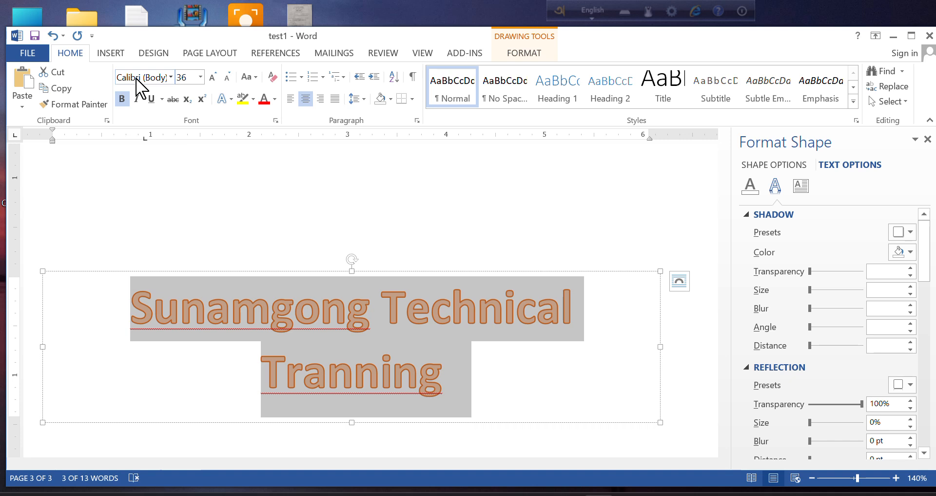
key(Delete)
click(52, 35)
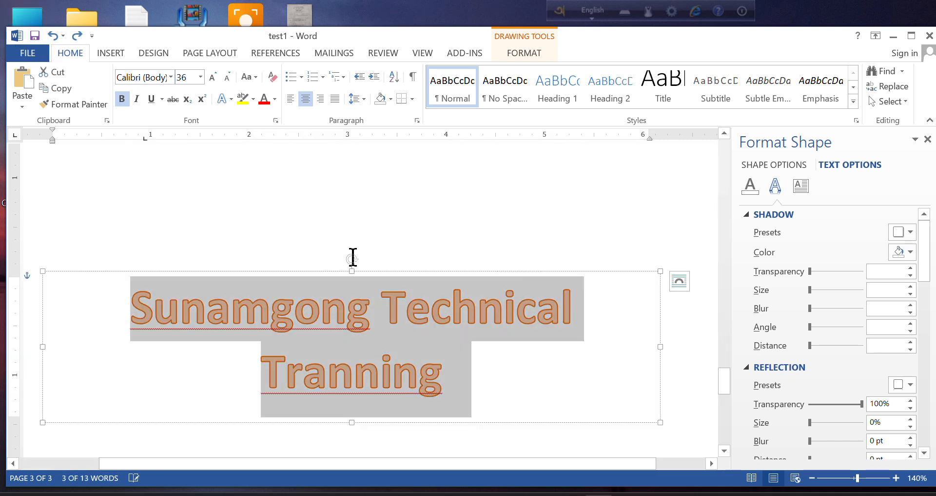
click(200, 77)
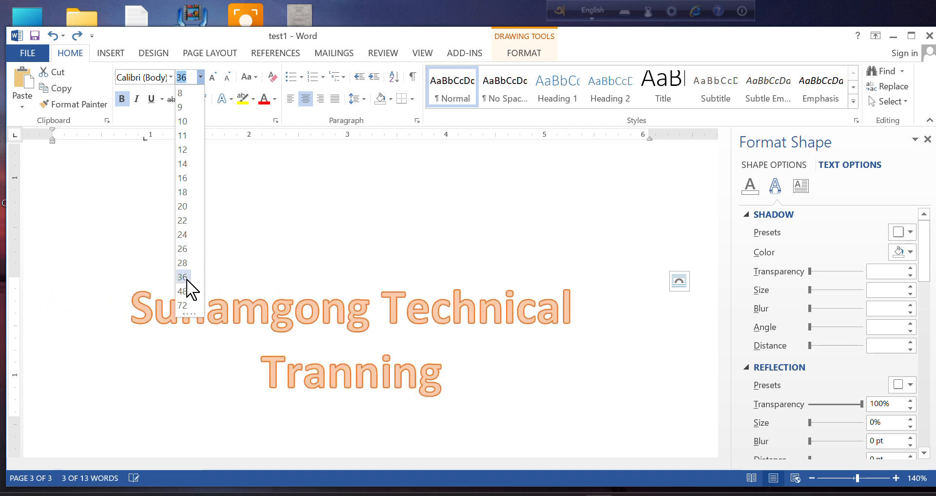
click(182, 262)
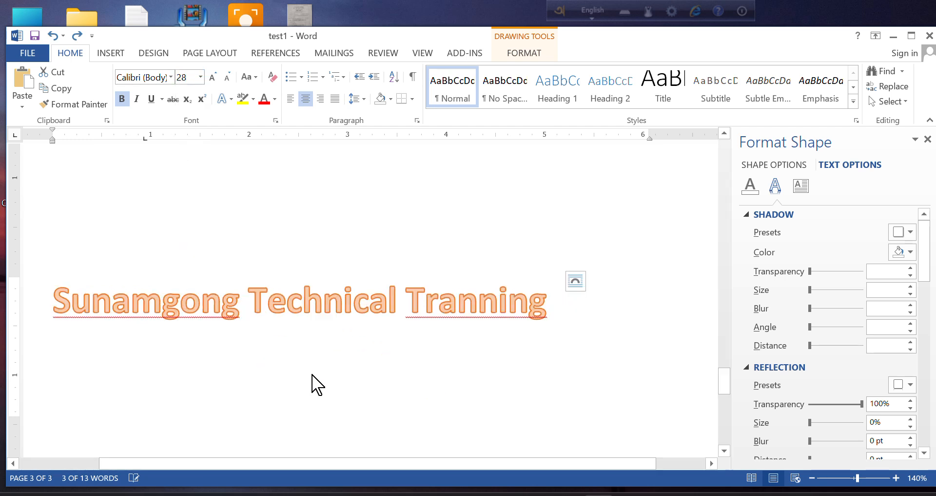
click(405, 397)
Apply an upward-arching Transform text effect to the Sunamgong Technical Tranning WordArt.
click(412, 296)
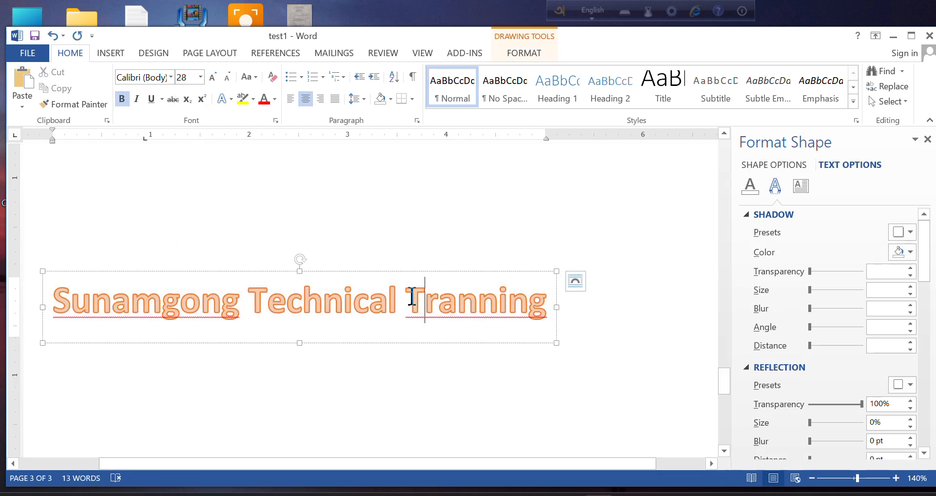
click(481, 271)
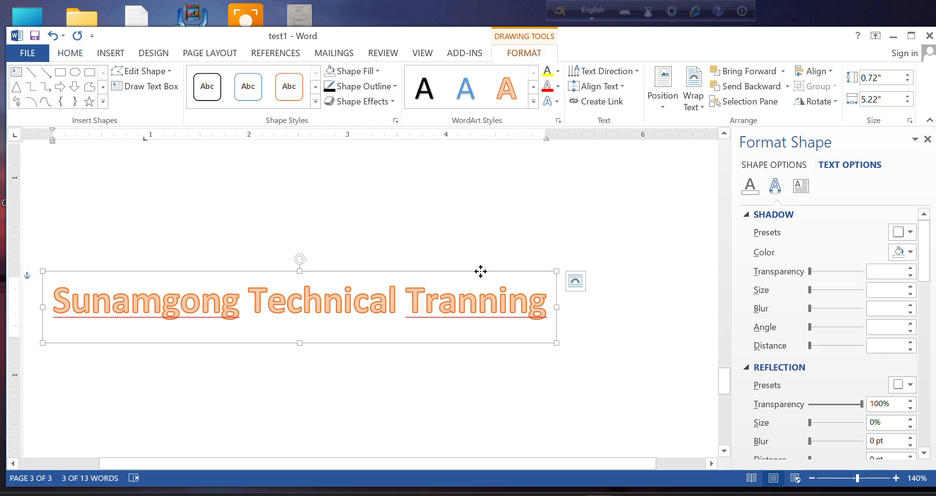
click(557, 102)
mouse_move(592, 248)
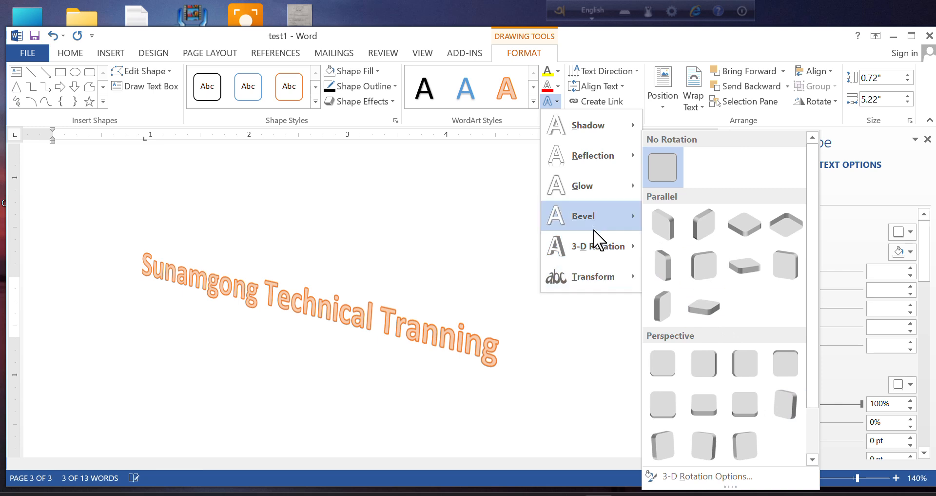
mouse_move(596, 184)
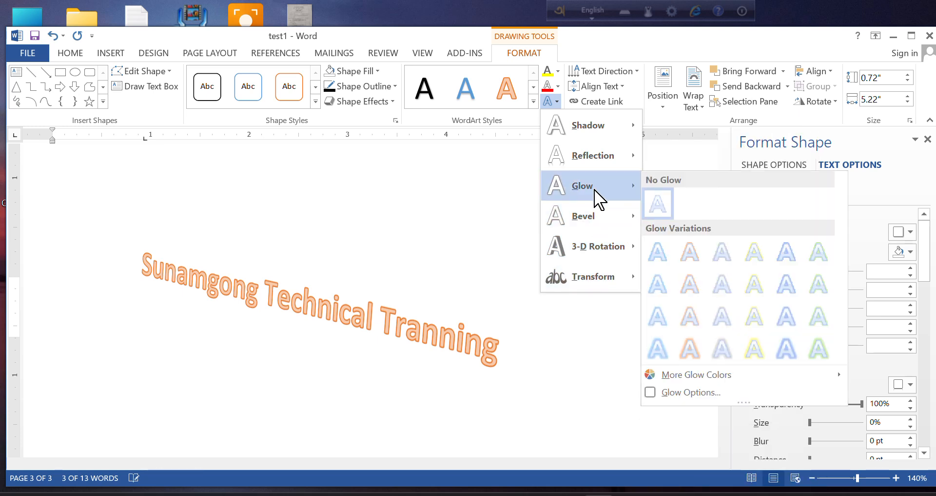
mouse_move(601, 155)
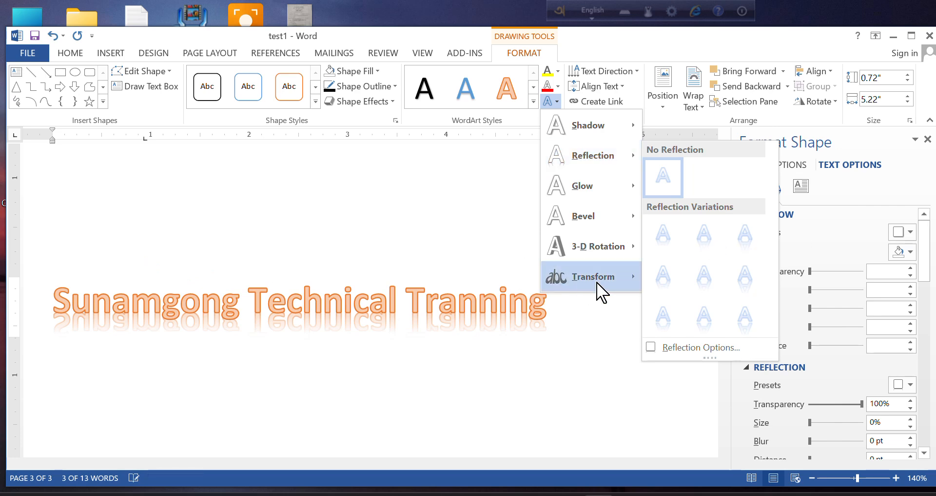
mouse_move(599, 289)
click(666, 245)
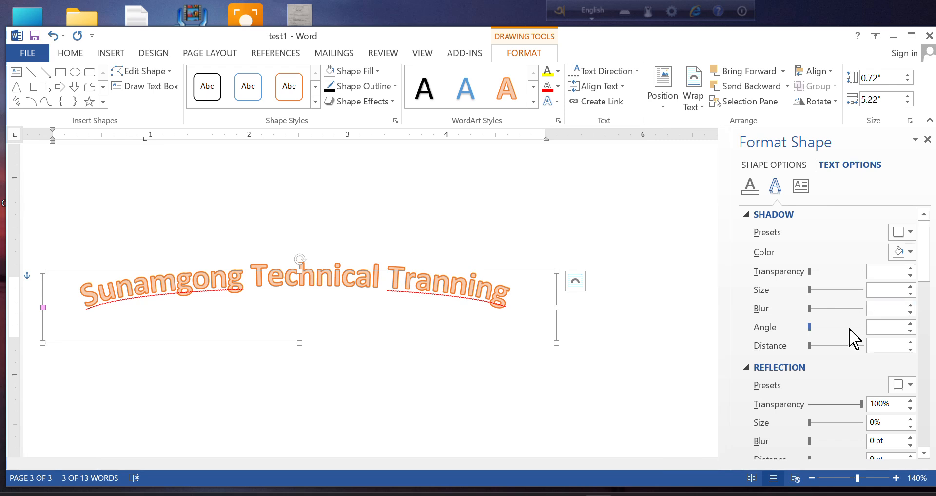
scroll(845, 378, down, 5)
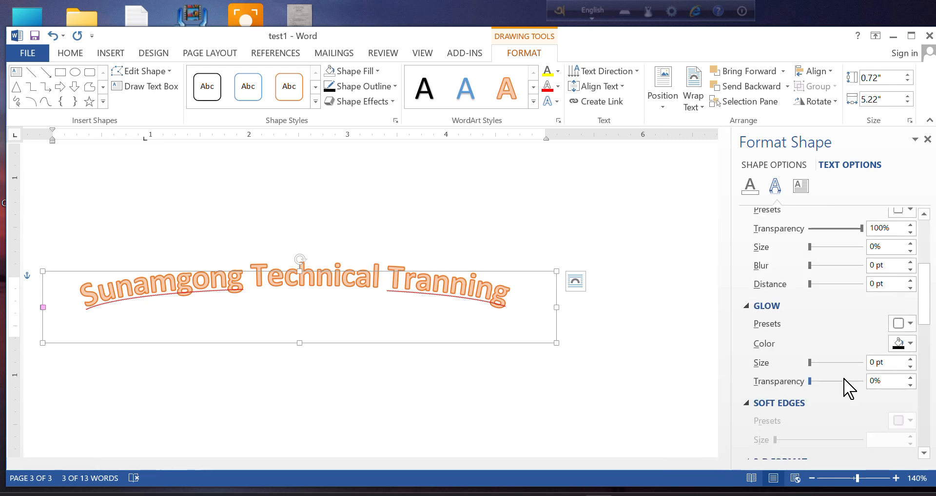
scroll(849, 385, up, 5)
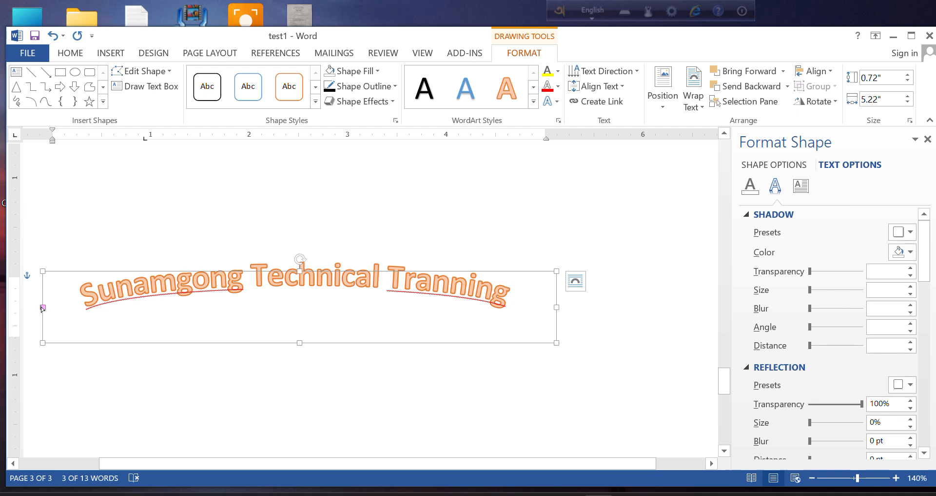
Reshape the curve of the arched WordArt and undo the widening of its frame to 6.33".
drag(43, 308, 68, 345)
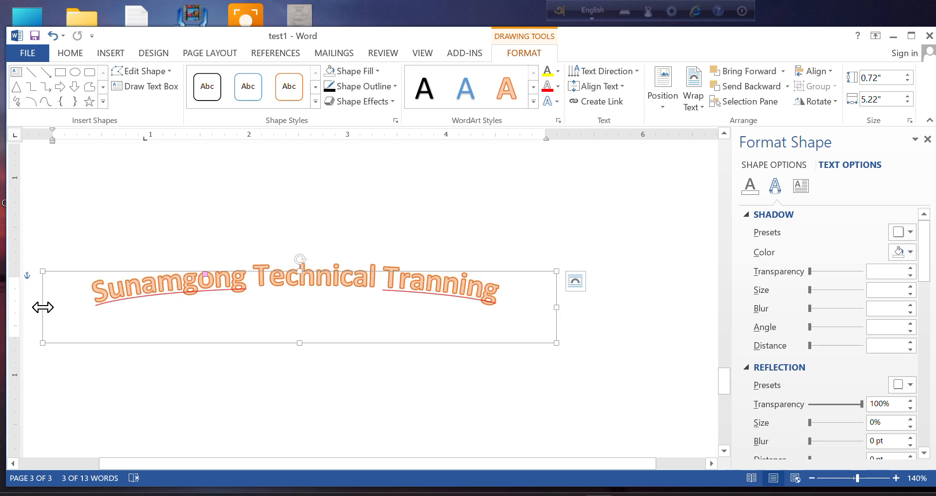
drag(43, 307, 34, 364)
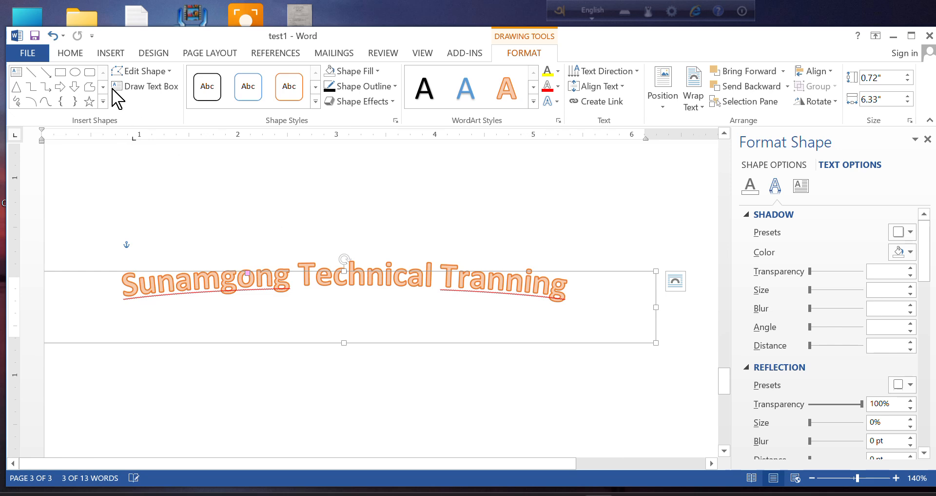
click(52, 35)
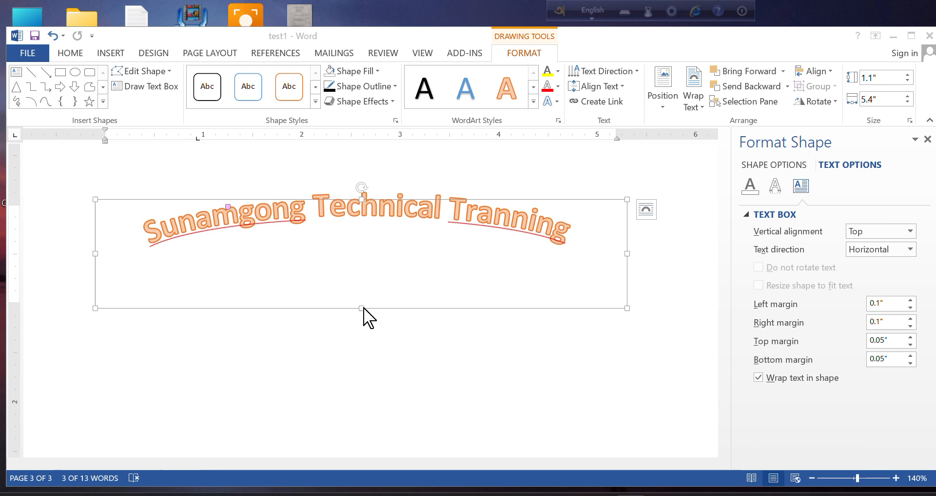
Stretch the arched WordArt's frame downward to about 4.32" high to deepen the curve, and deselect it.
click(358, 312)
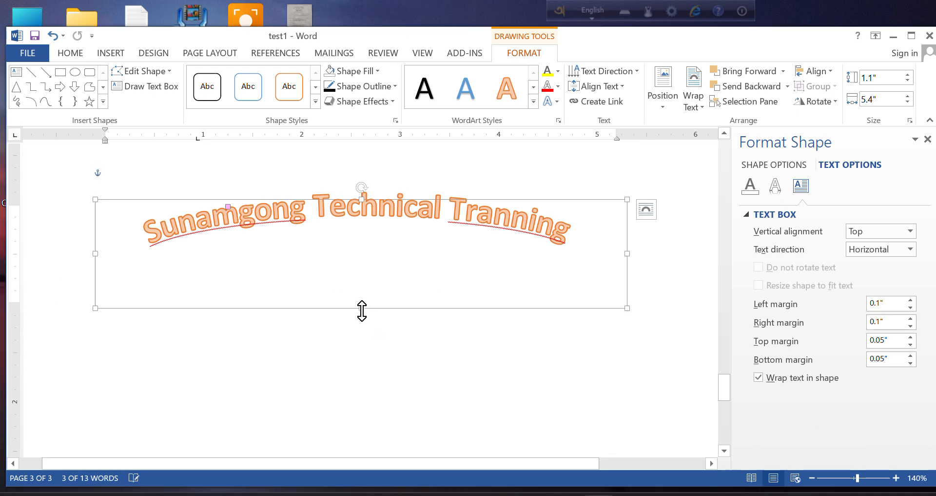
drag(362, 311, 404, 456)
scroll(602, 356, down, 3)
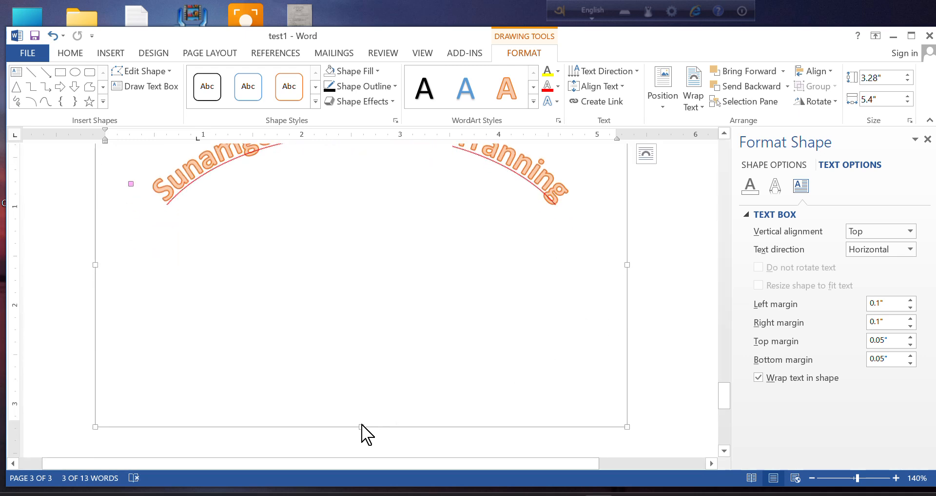
drag(362, 430, 446, 398)
scroll(449, 385, up, 7)
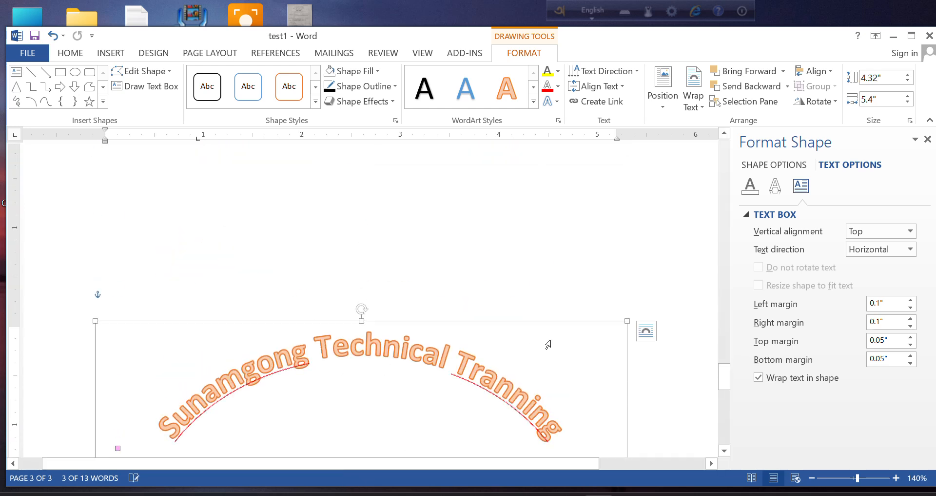
scroll(548, 343, down, 3)
scroll(549, 347, down, 3)
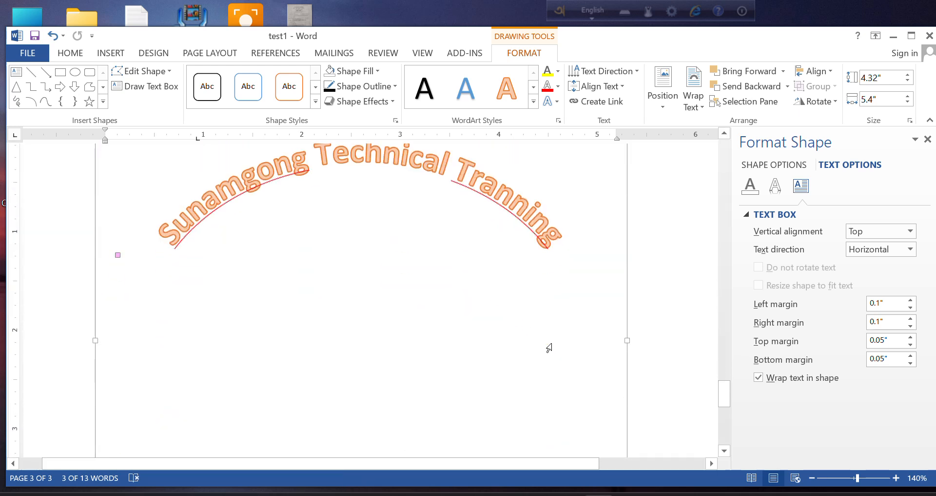
click(334, 277)
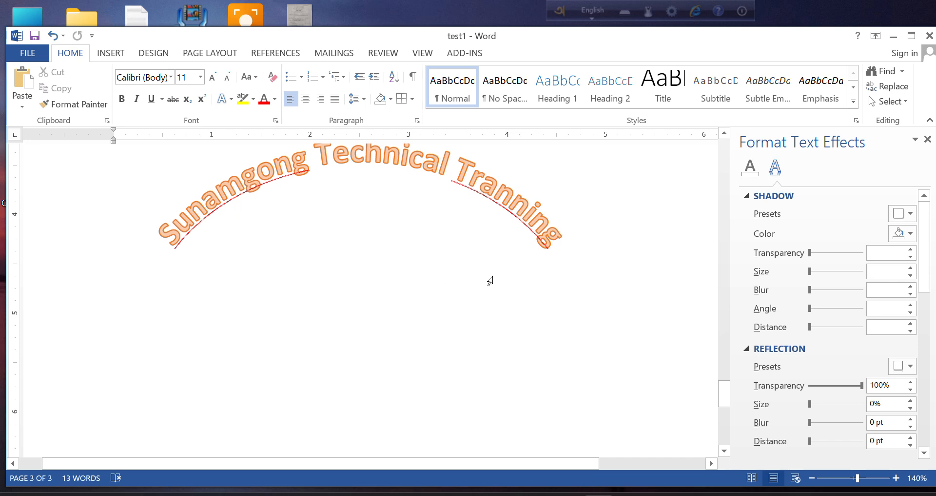
Display the commands for inserting objects into the document.
scroll(494, 292, up, 3)
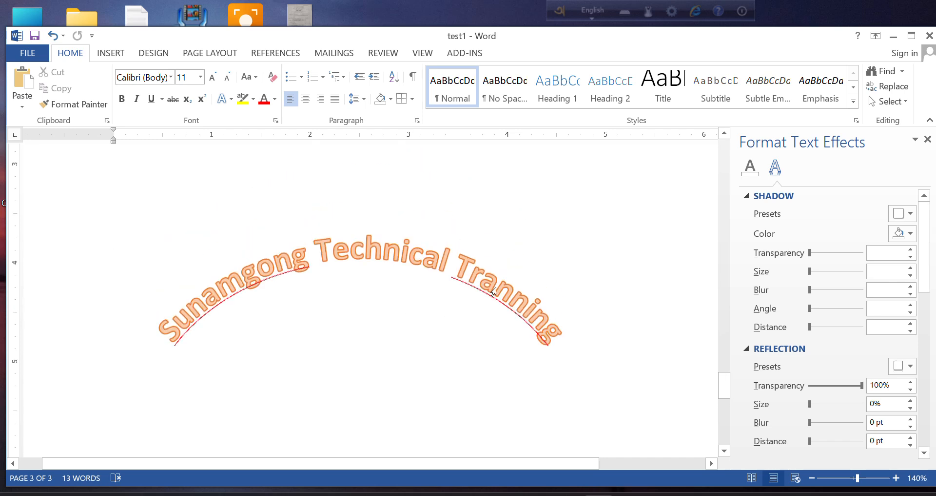
scroll(493, 293, down, 4)
scroll(493, 292, up, 4)
click(111, 56)
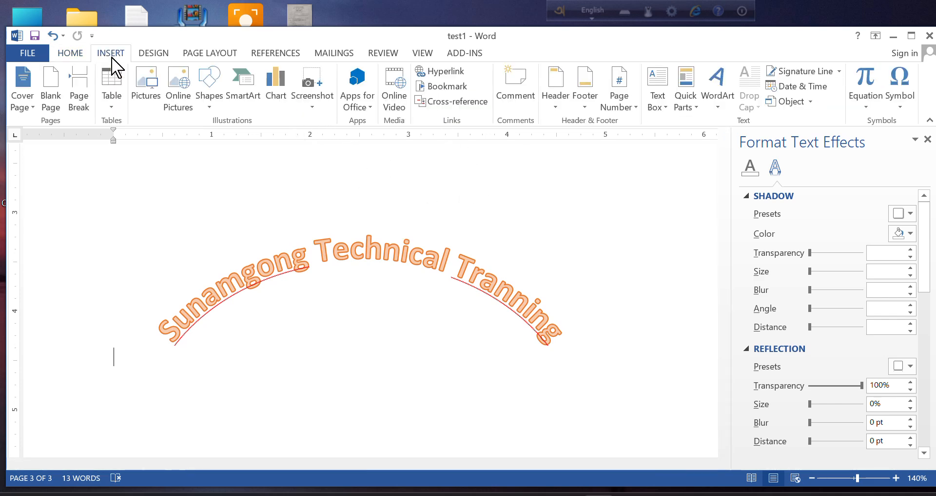